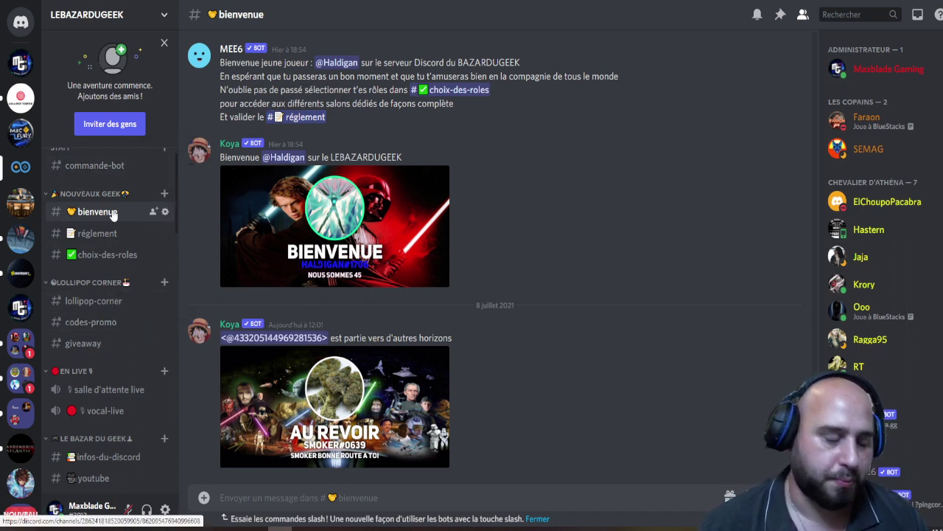
# - Look through the channel categories of the LEBAZARDUGEEK server, from NOUVEAUX GEEK down to MULTI JEUX
pyautogui.scroll(-3, 123, 243)
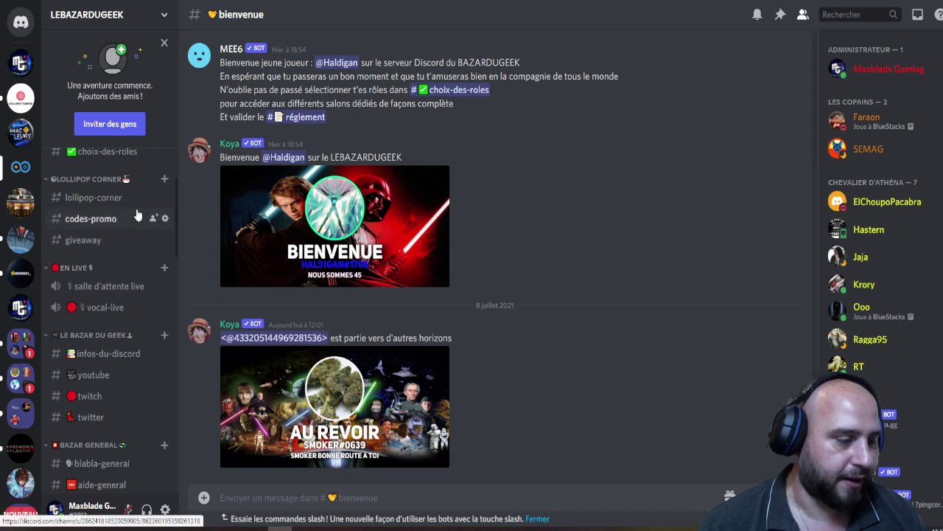
pyautogui.scroll(-5, 138, 213)
pyautogui.scroll(-8, 136, 221)
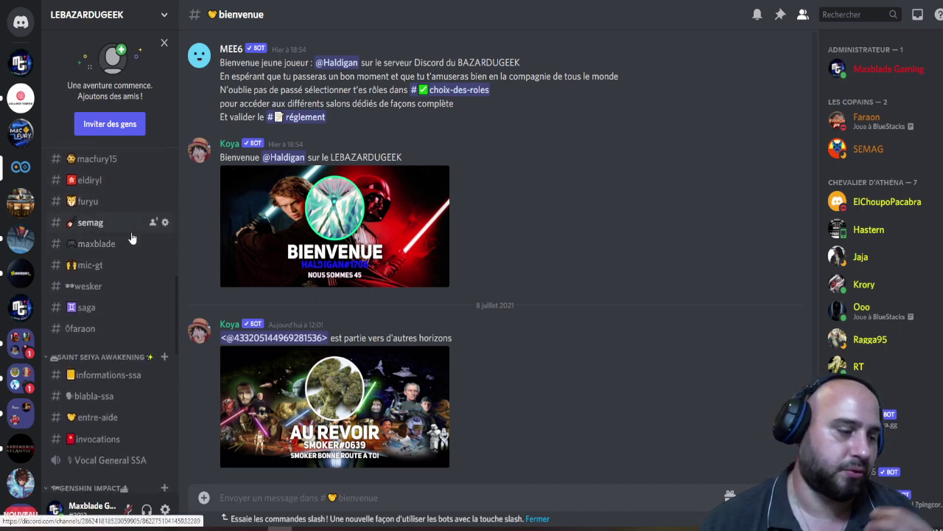
pyautogui.scroll(-8, 132, 236)
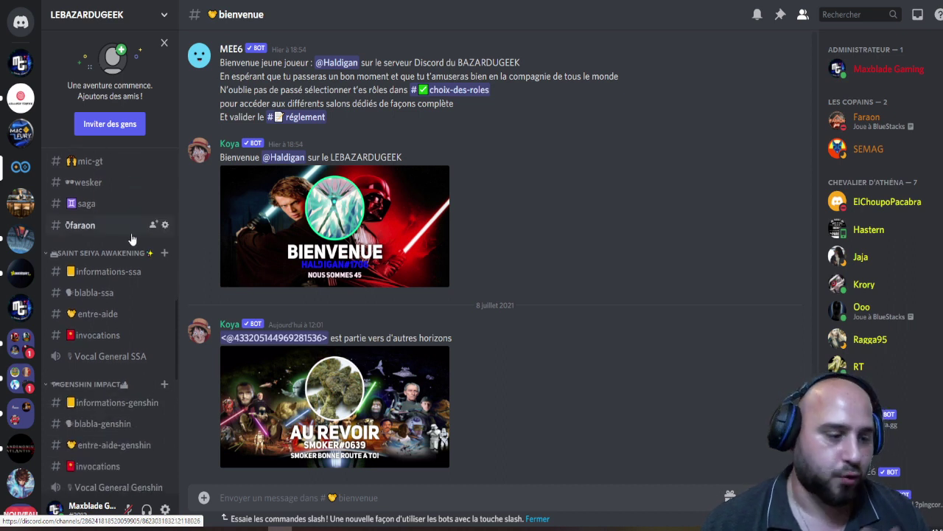
pyautogui.scroll(-10, 131, 236)
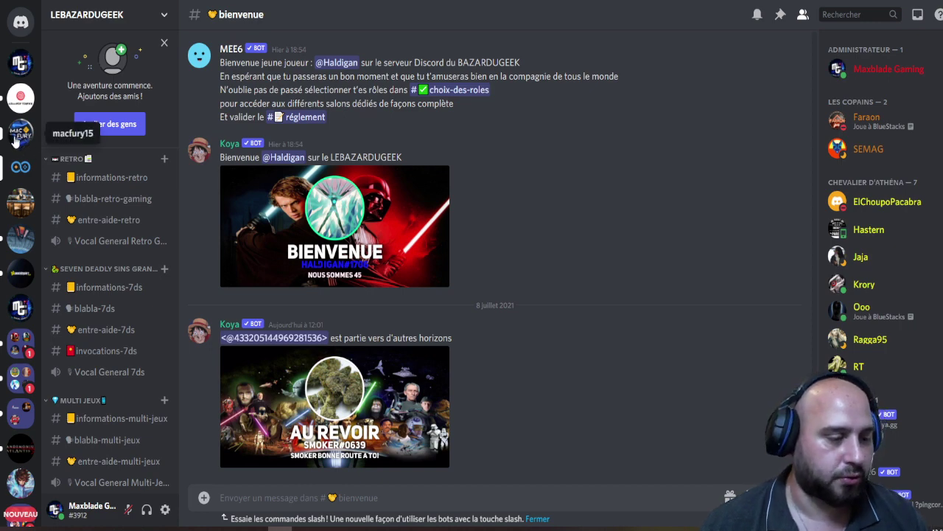
# - Open the Maxblade Gaming community server and examine its channel categories from STAFF to TALENTS ARTISTIQUES, collapsing and re-expanding LE MONDE DE MAX
pyautogui.click(21, 63)
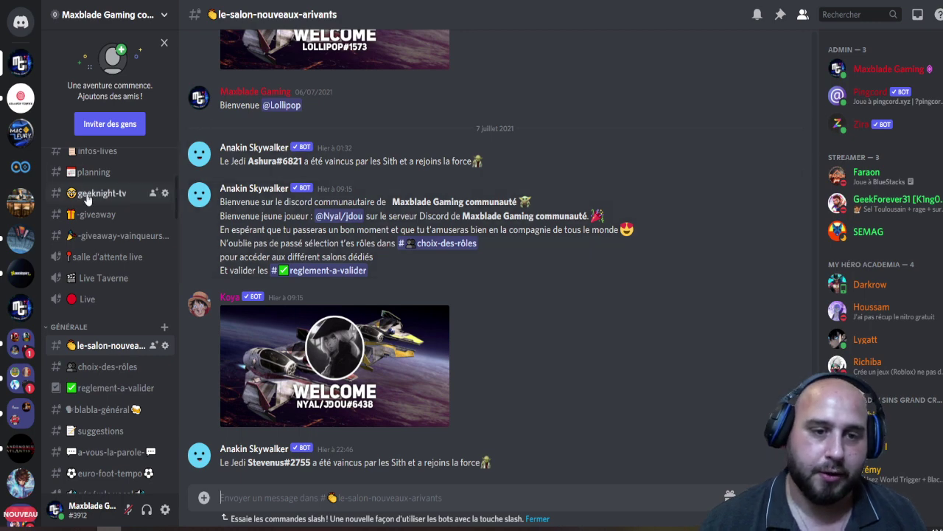
pyautogui.scroll(5, 86, 205)
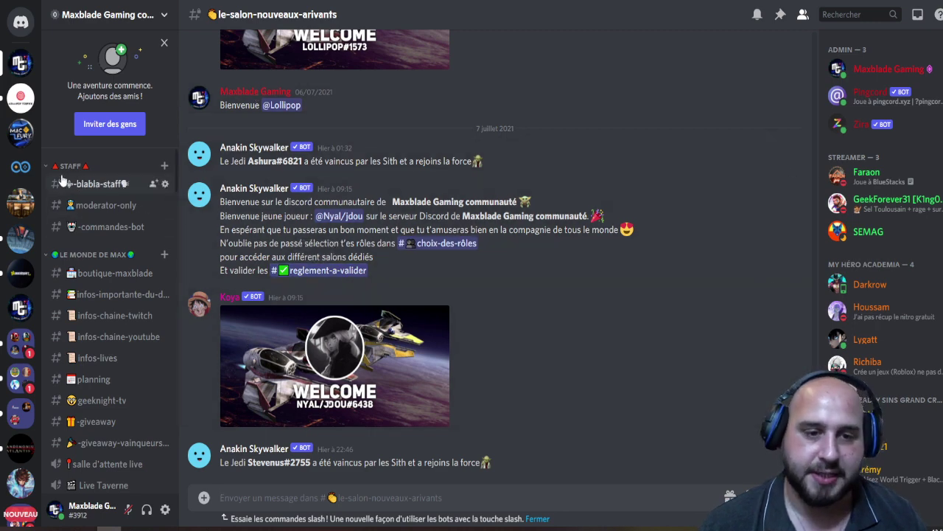
pyautogui.click(94, 255)
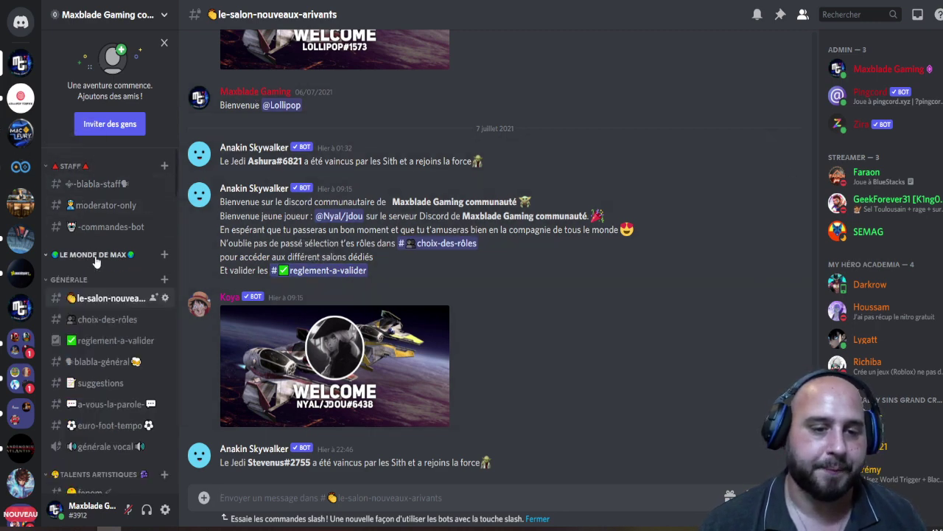
pyautogui.click(94, 255)
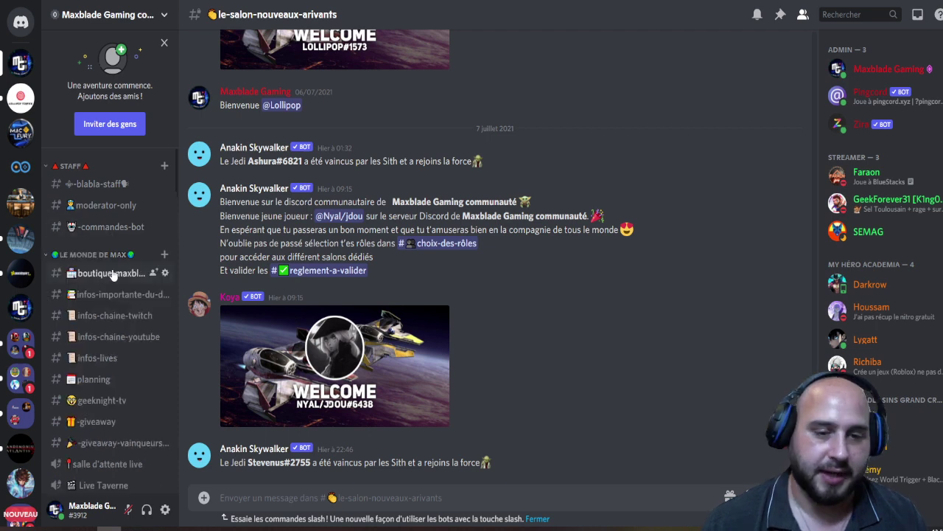
pyautogui.scroll(-3, 109, 291)
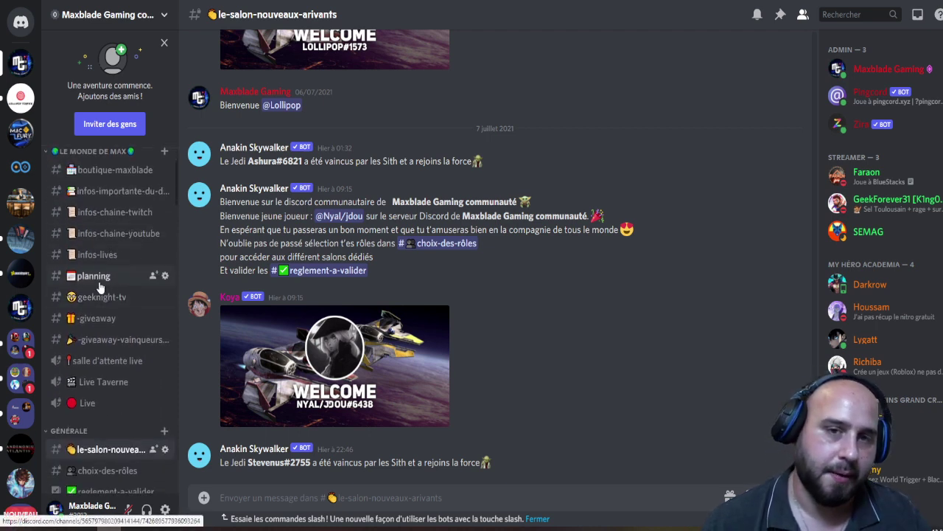
pyautogui.scroll(-3, 98, 291)
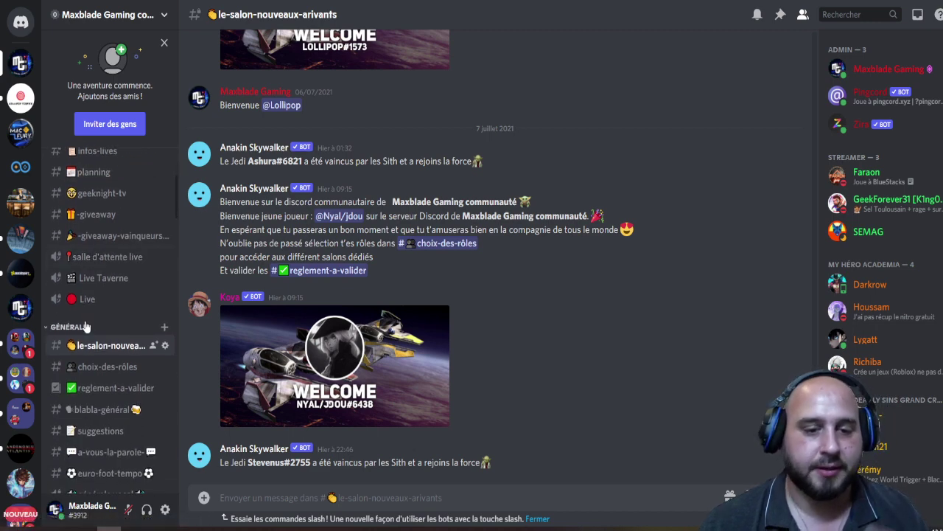
pyautogui.scroll(-2, 88, 289)
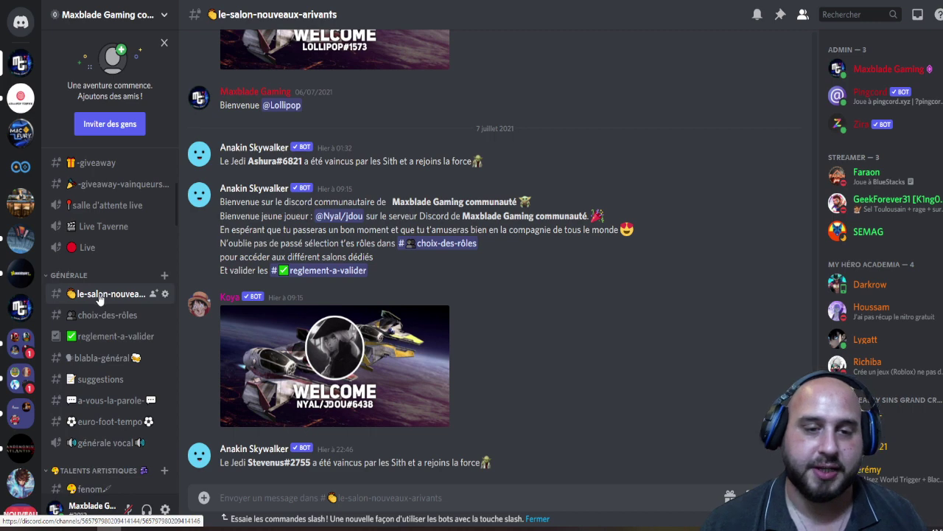
pyautogui.scroll(-2, 94, 295)
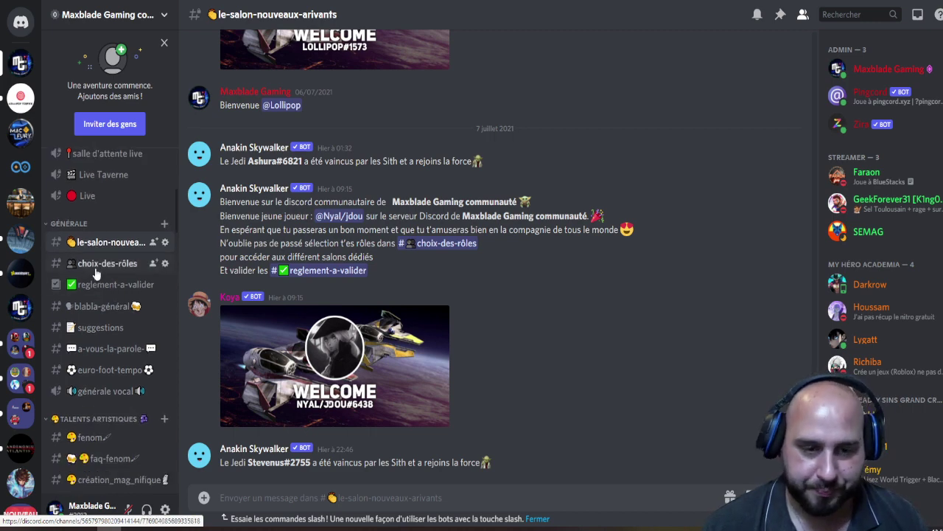
pyautogui.scroll(-2, 84, 267)
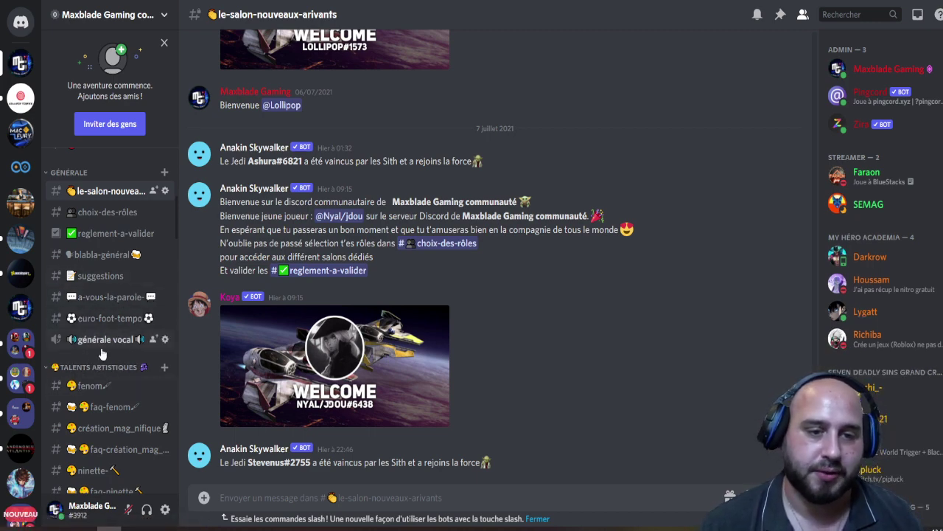
# - Open the macfury15 server and view the latest posts in each of the three channels of THE TEAM category
pyautogui.click(21, 133)
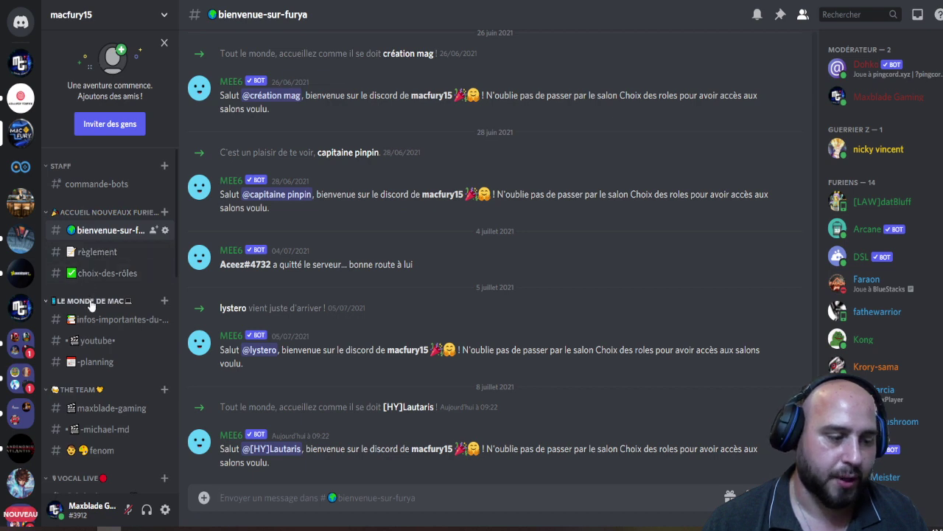
pyautogui.scroll(-1, 92, 317)
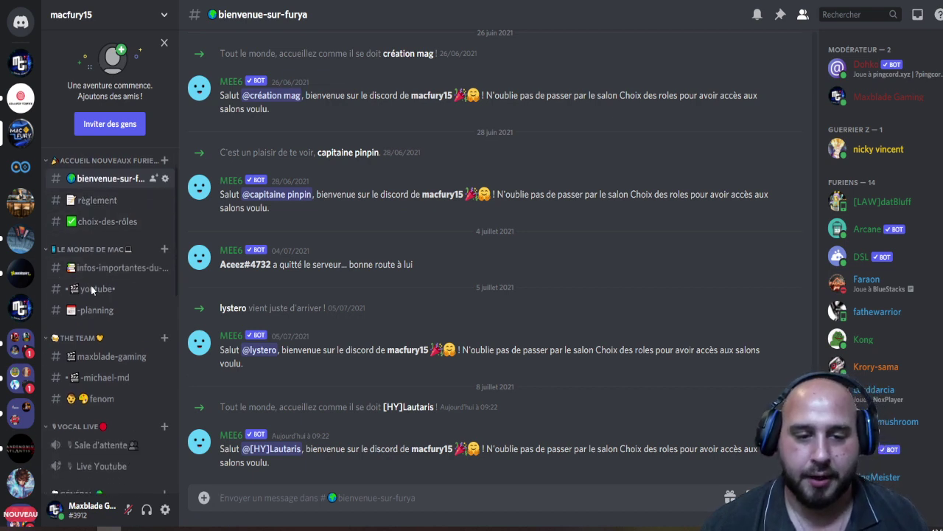
pyautogui.scroll(-1, 87, 295)
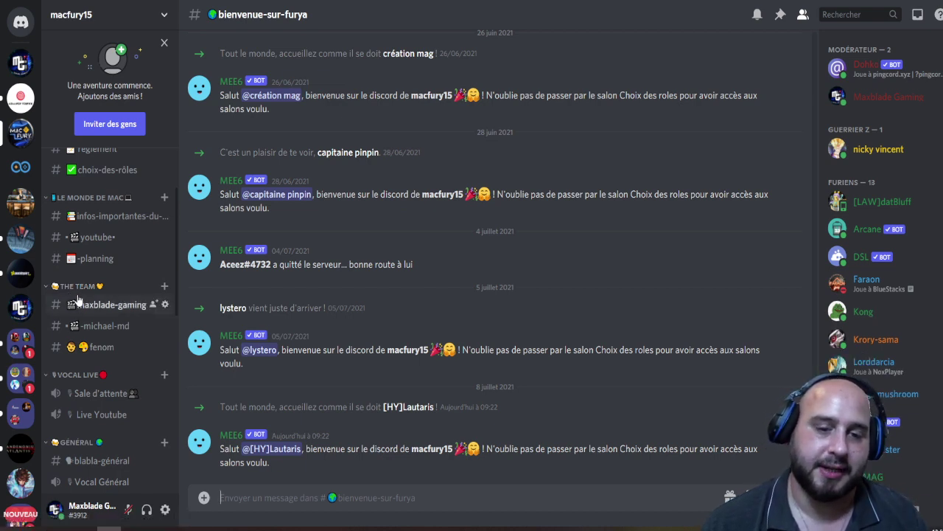
pyautogui.click(86, 311)
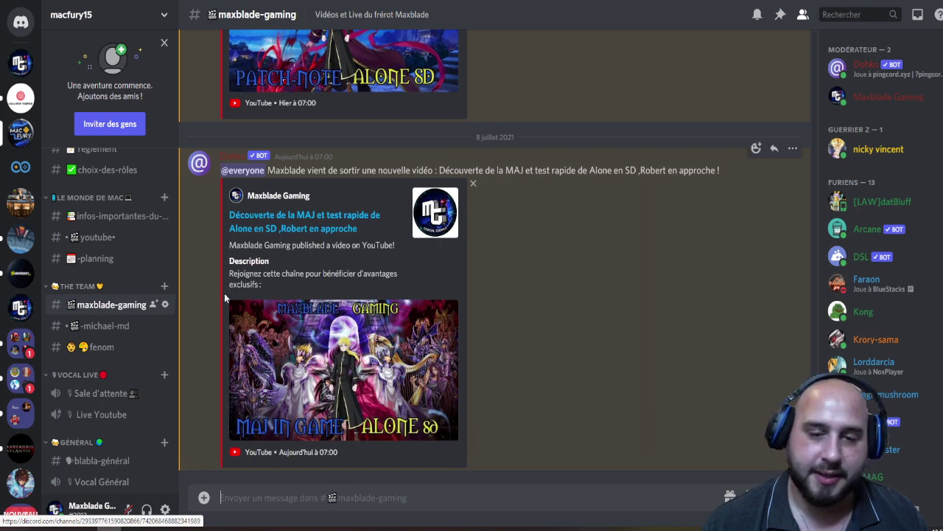
pyautogui.scroll(-1, 81, 317)
pyautogui.click(96, 298)
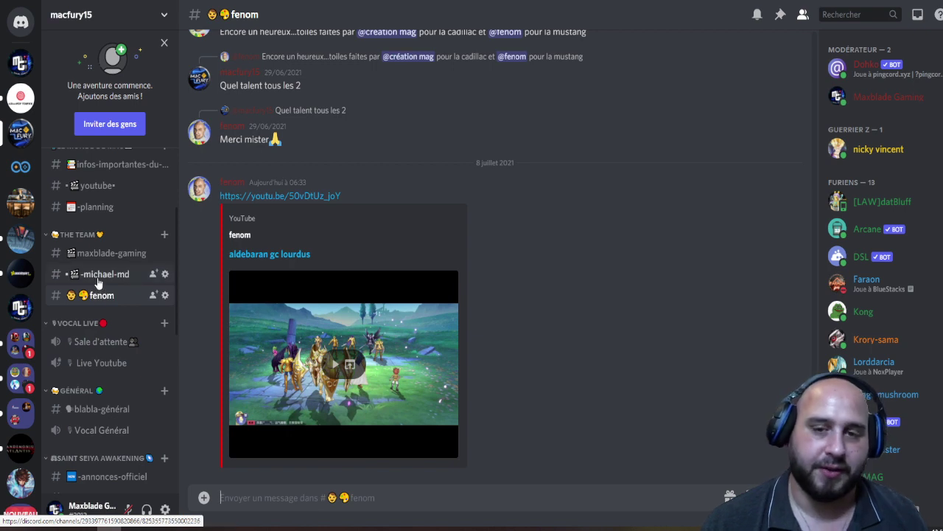
pyautogui.click(98, 280)
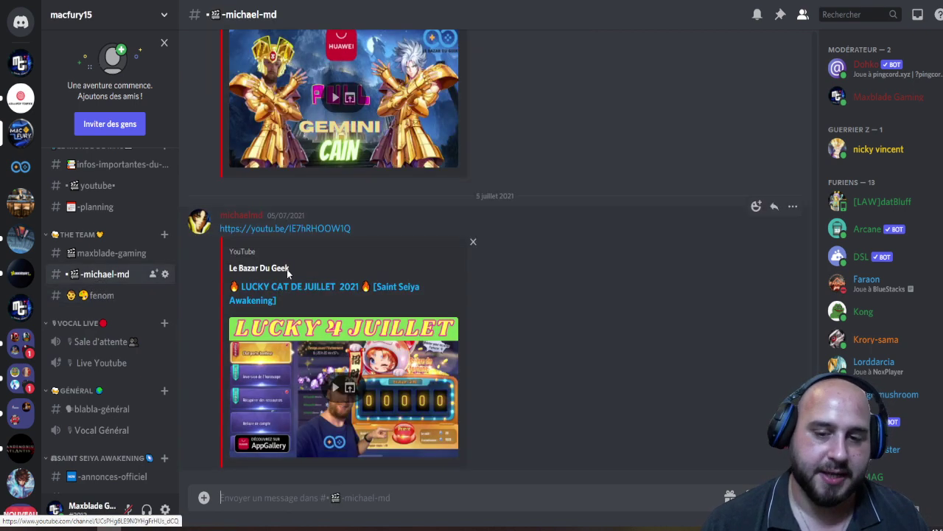
# - Look through the remaining macfury15 channel categories, from VOCAL LIVE down to JEUX VIDÉOS
pyautogui.scroll(-3, 113, 301)
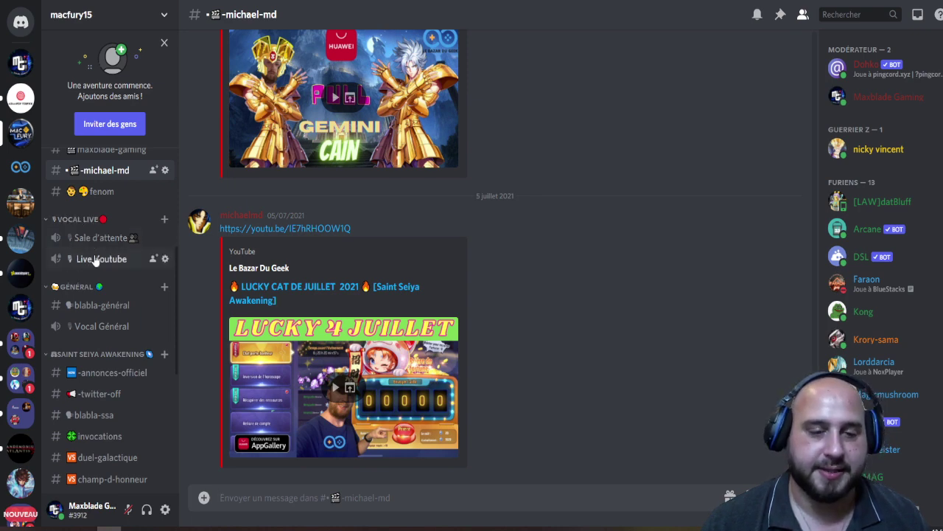
pyautogui.scroll(-2, 83, 250)
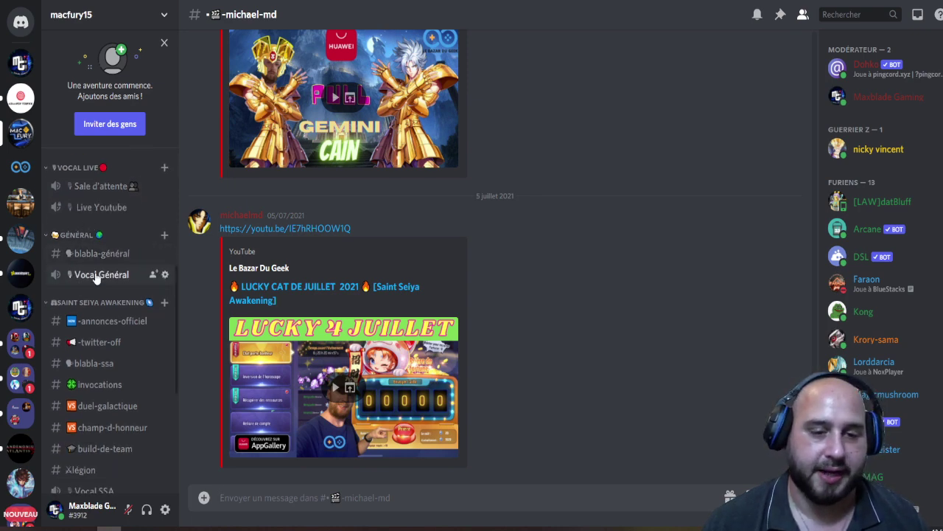
pyautogui.scroll(-2, 98, 243)
pyautogui.scroll(-2, 98, 243)
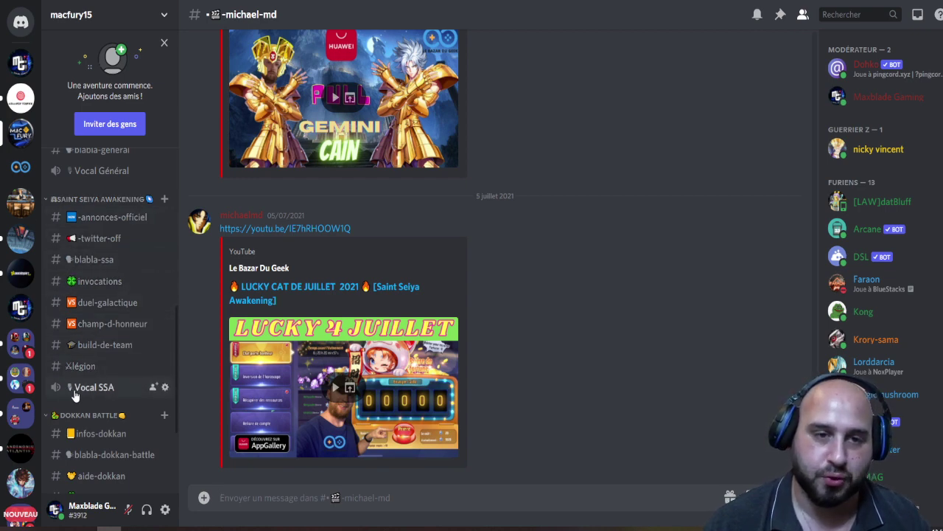
pyautogui.scroll(-2, 85, 342)
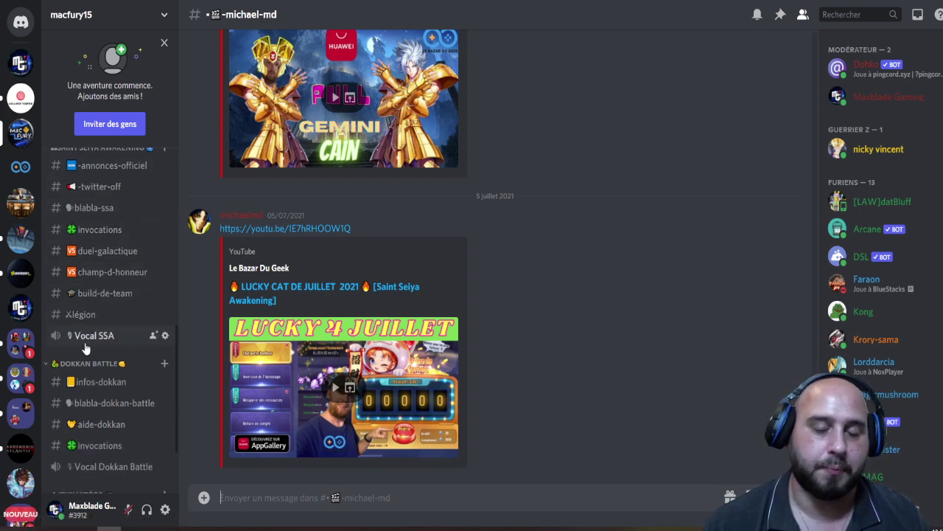
pyautogui.scroll(-2, 81, 344)
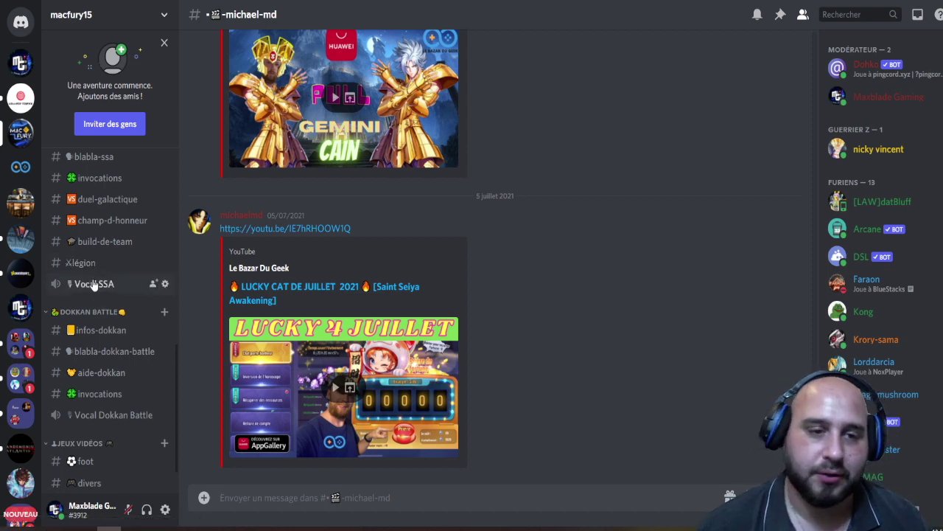
# - Switch to the test Max server and open the Rôles page of its server settings
pyautogui.scroll(-5, 21, 101)
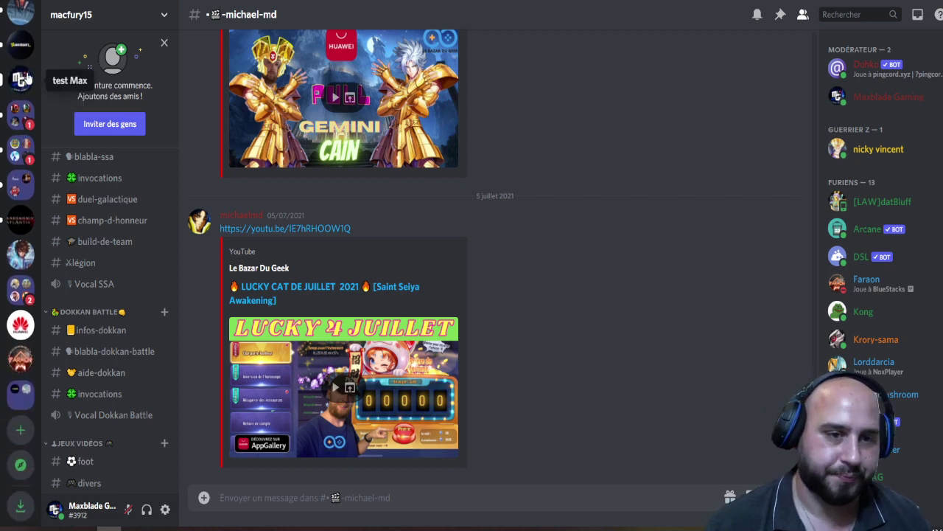
pyautogui.click(21, 79)
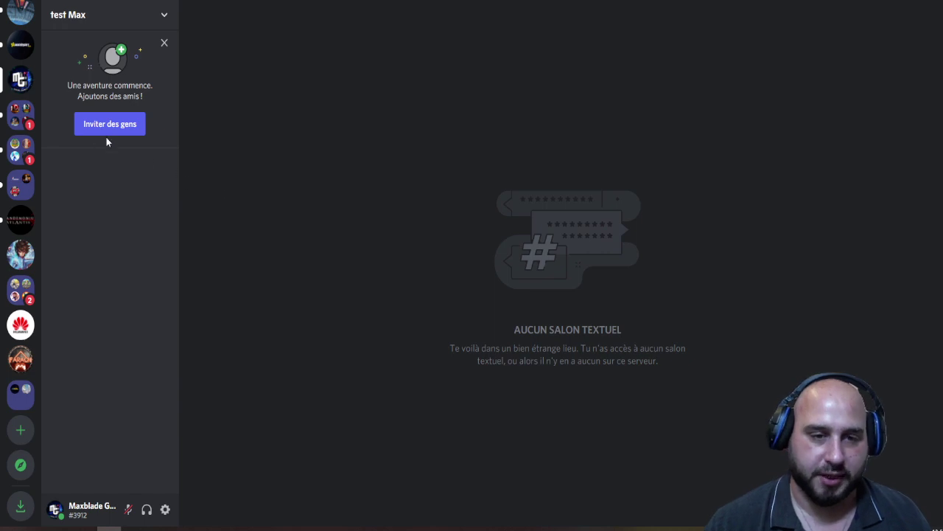
pyautogui.click(164, 16)
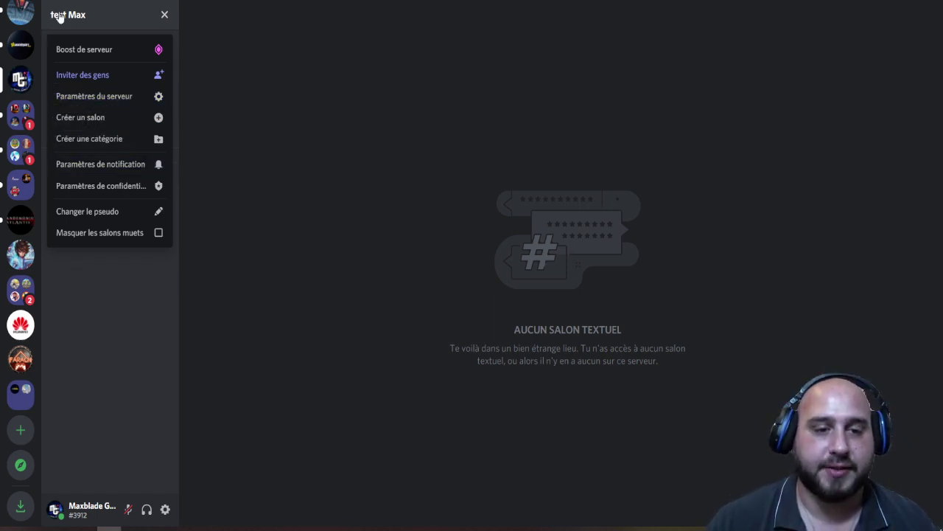
pyautogui.click(94, 96)
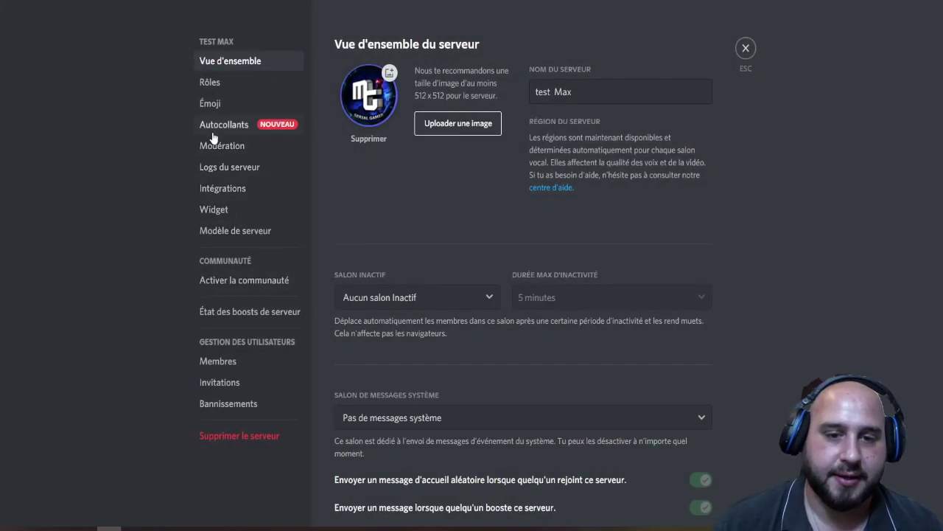
pyautogui.click(217, 84)
# - Delete the roles Les geeks, world geek and Multi Jeux from the end of the test Max role list, confirming each deletion
pyautogui.scroll(-2, 371, 255)
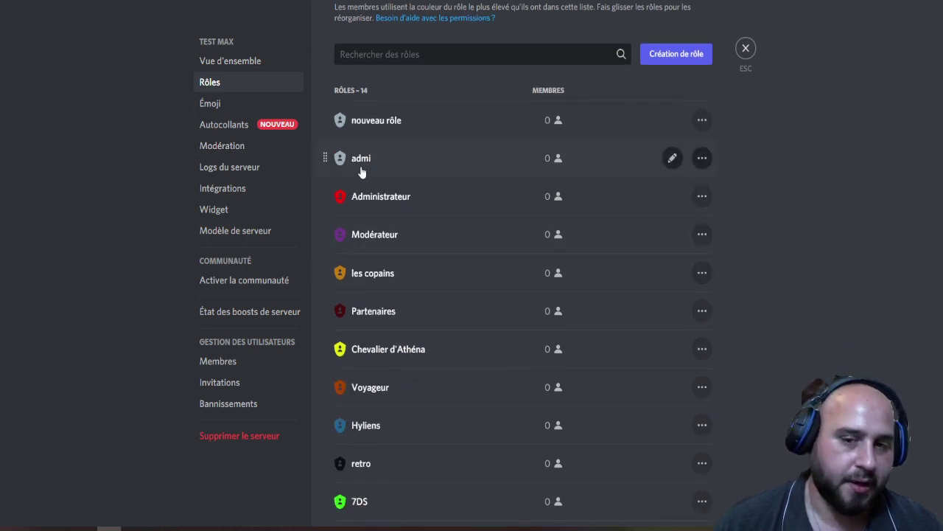
pyautogui.scroll(-2, 345, 286)
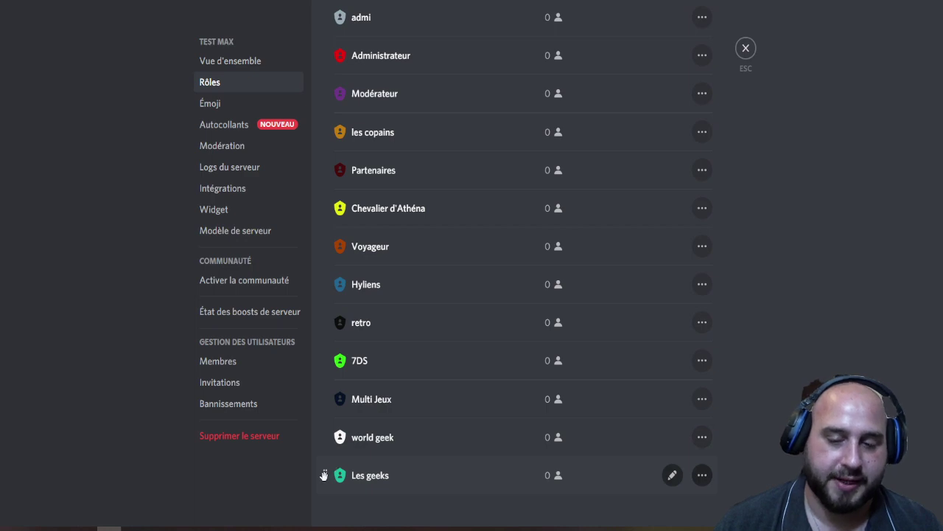
pyautogui.rightClick(325, 477)
pyautogui.click(338, 504)
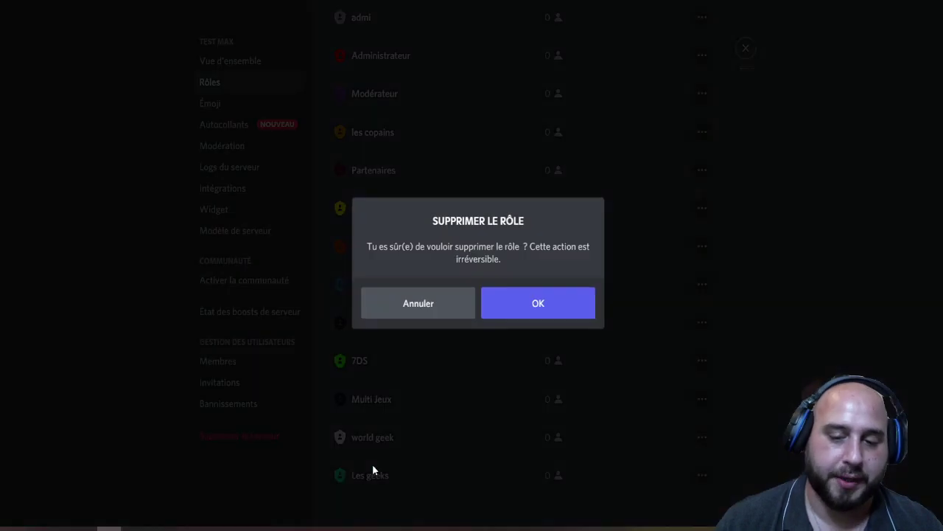
pyautogui.click(528, 315)
pyautogui.rightClick(325, 470)
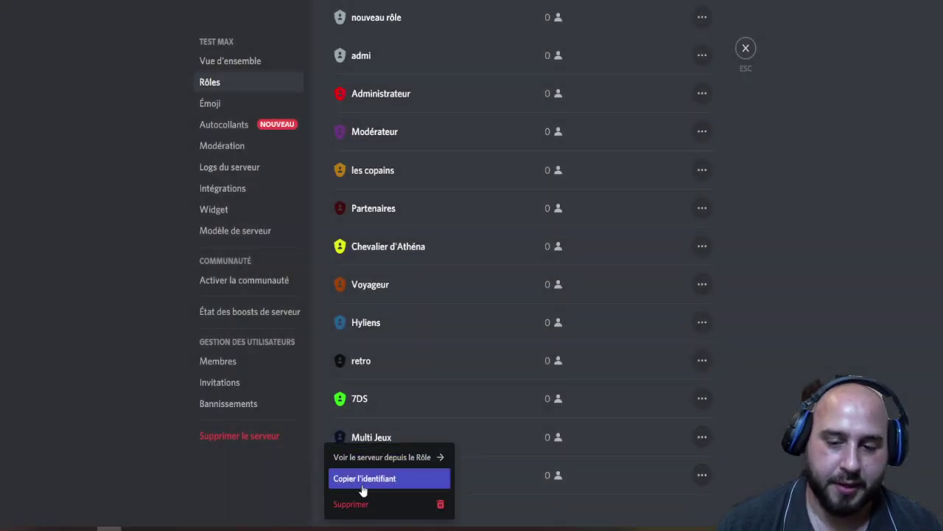
pyautogui.click(356, 504)
pyautogui.click(561, 311)
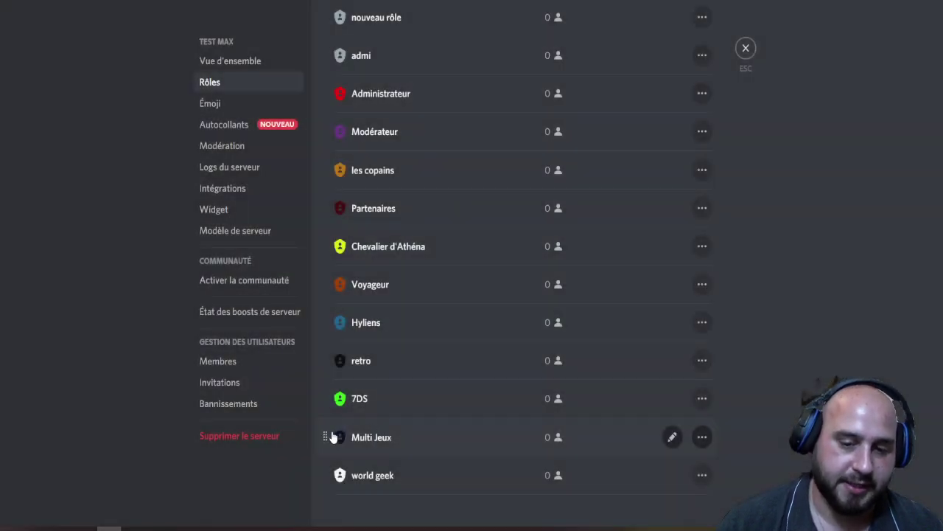
pyautogui.rightClick(328, 476)
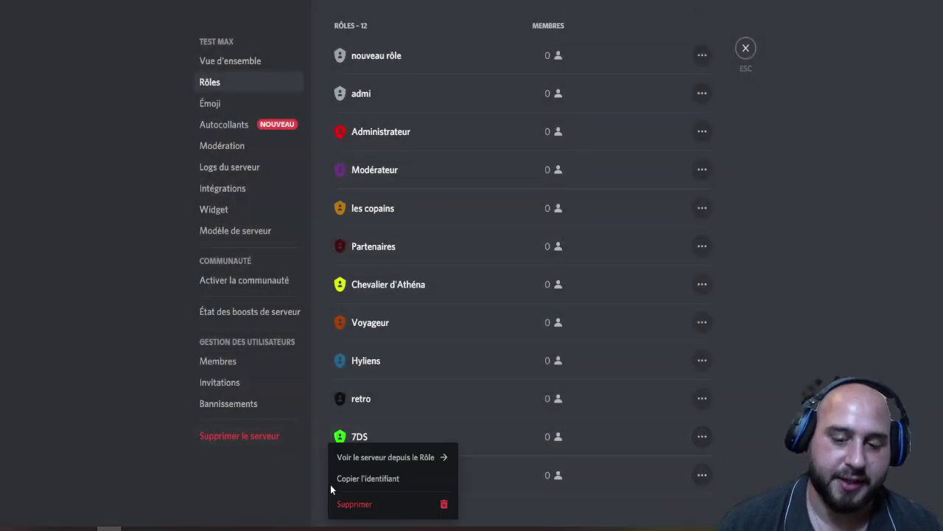
pyautogui.click(370, 507)
pyautogui.click(535, 297)
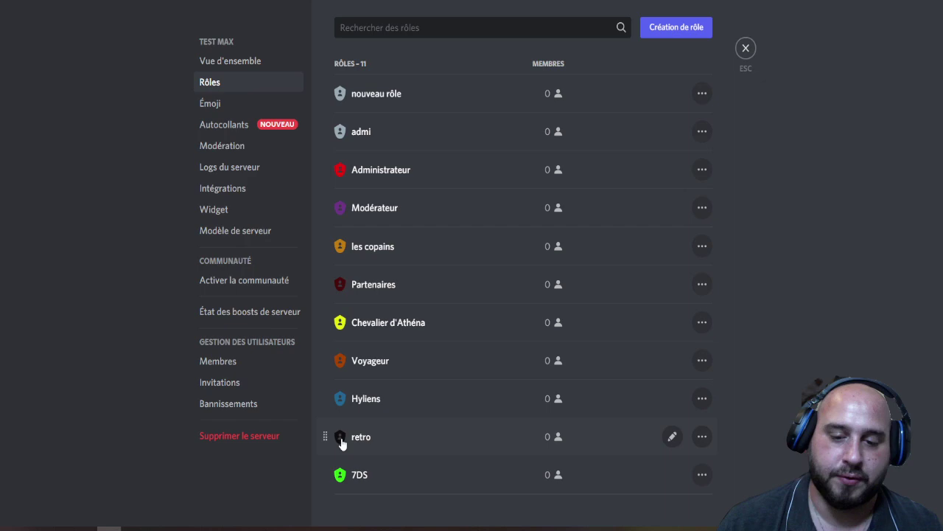
# - Delete the roles 7DS and retro from the end of the test Max role list, confirming each deletion
pyautogui.rightClick(326, 475)
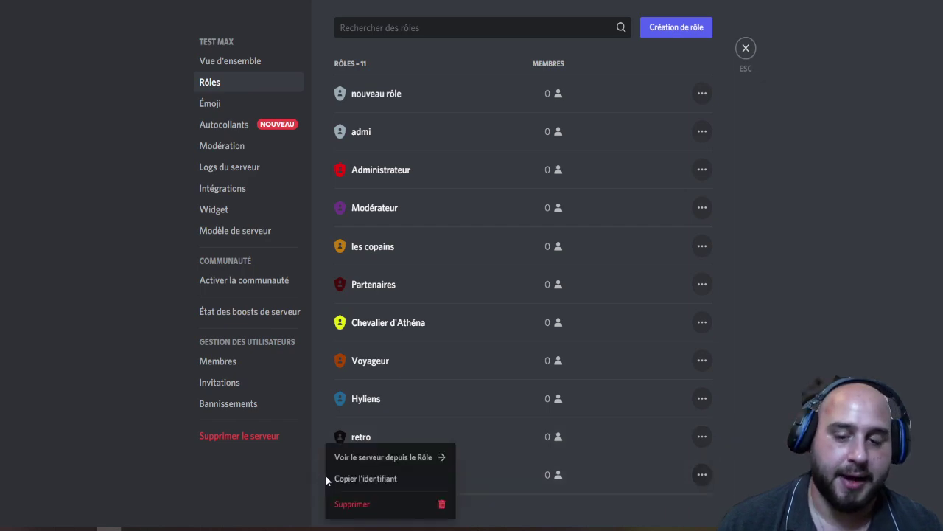
pyautogui.click(381, 506)
pyautogui.click(524, 310)
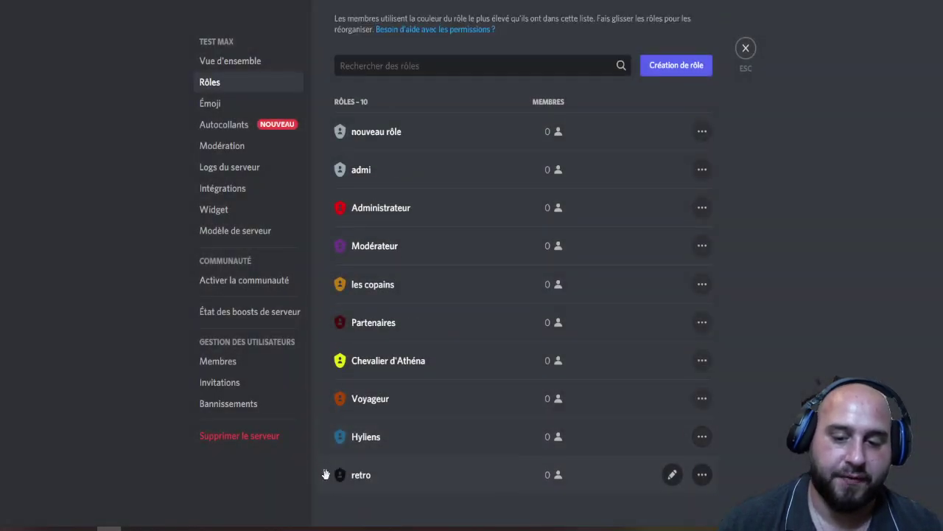
pyautogui.rightClick(325, 474)
pyautogui.click(383, 505)
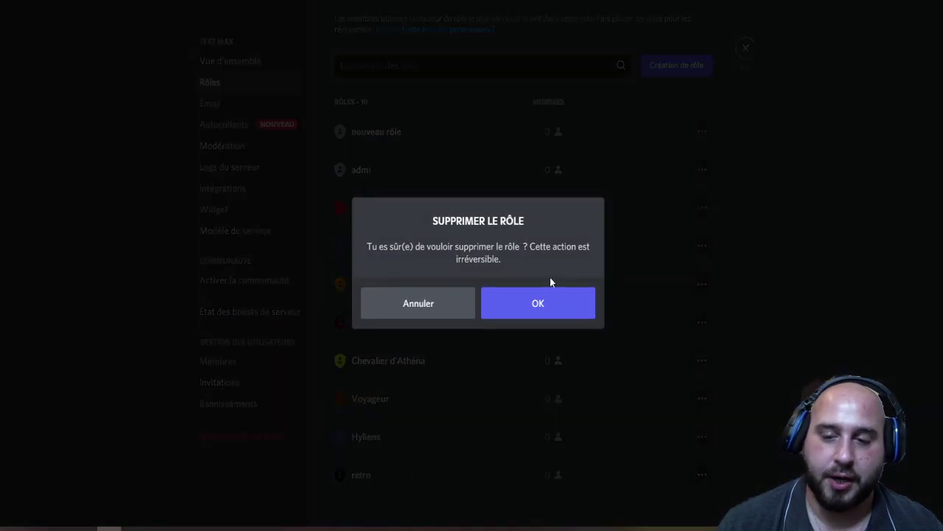
pyautogui.click(544, 303)
# - Delete the roles Hyliens and Voyageur from the role list and confirm both deletions
pyautogui.rightClick(324, 479)
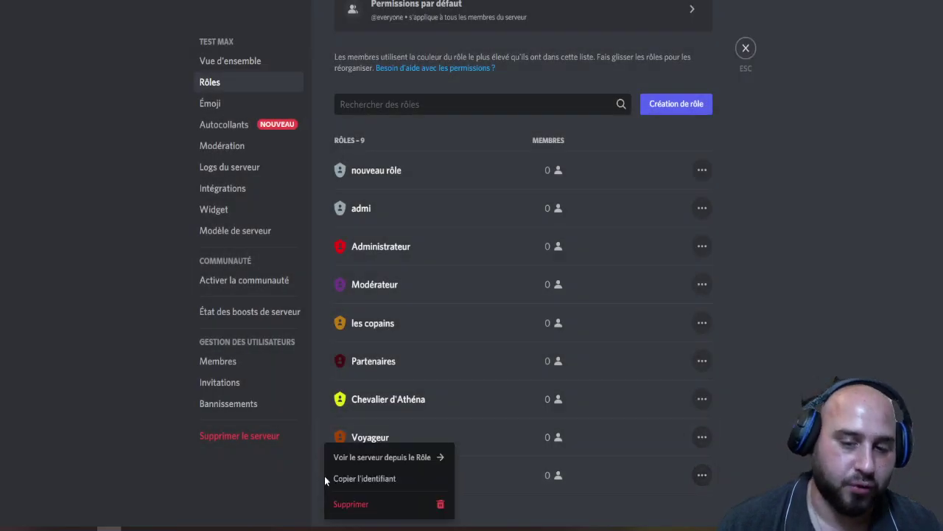
pyautogui.click(362, 504)
pyautogui.click(505, 316)
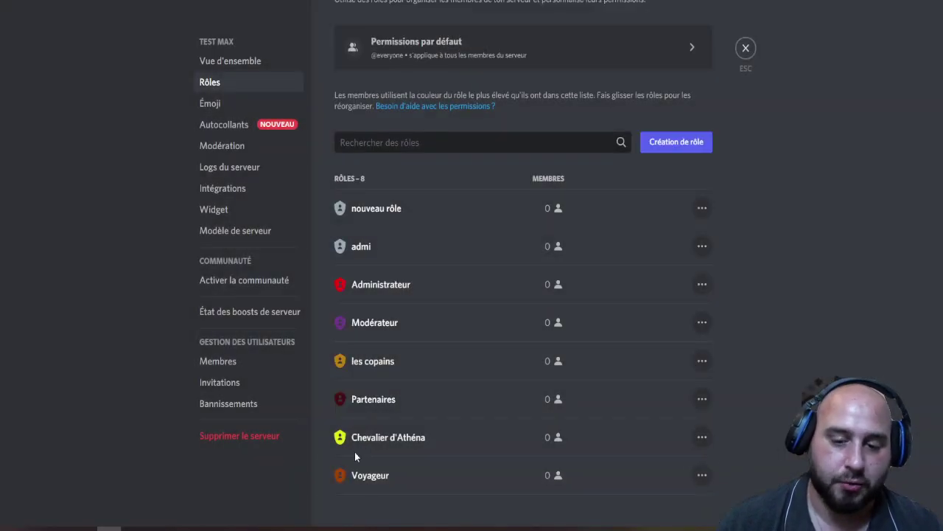
pyautogui.rightClick(324, 475)
pyautogui.click(365, 504)
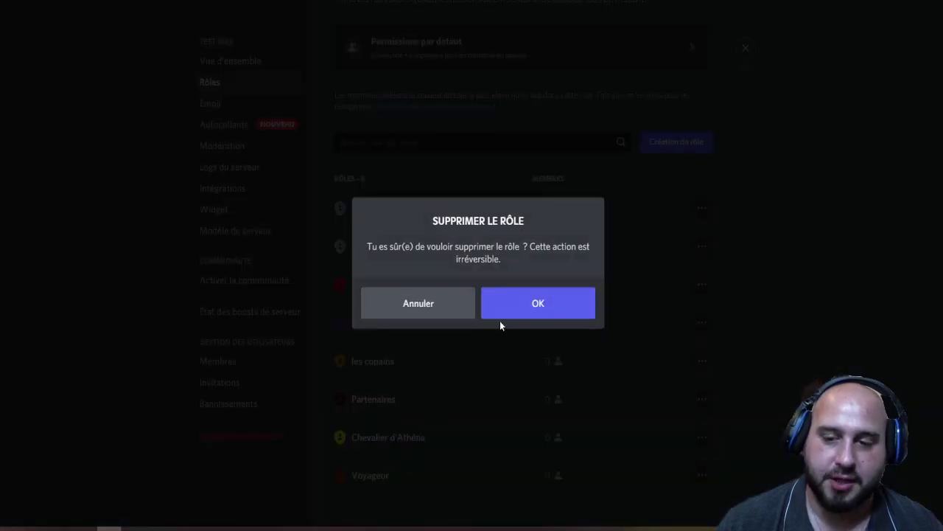
pyautogui.click(501, 317)
# - Delete the roles Chevalier d'Athéna, Partenaires and les copains, confirming each deletion
pyautogui.rightClick(327, 473)
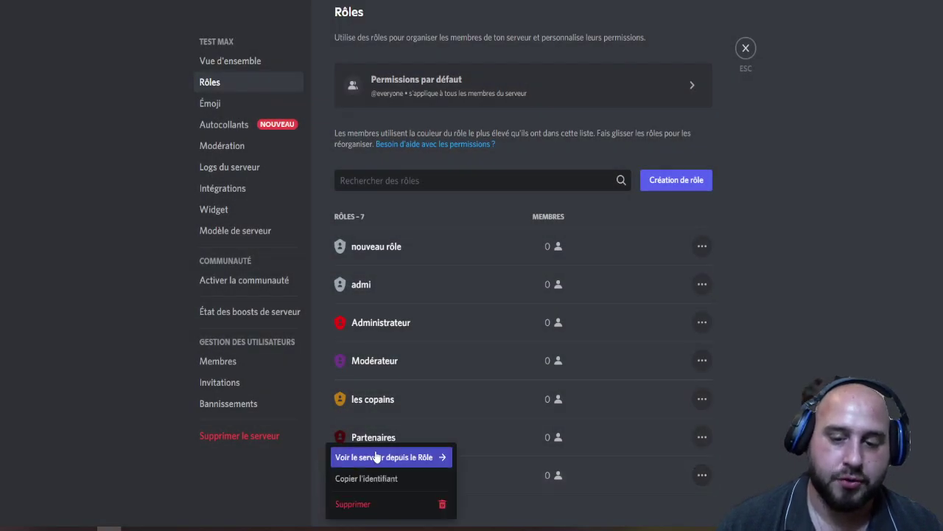
pyautogui.click(357, 504)
pyautogui.click(539, 308)
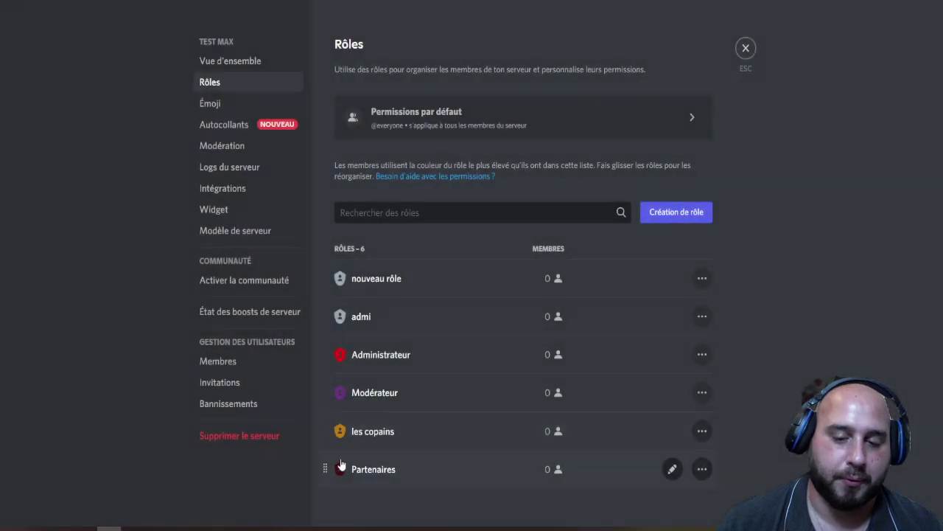
pyautogui.rightClick(326, 469)
pyautogui.click(369, 503)
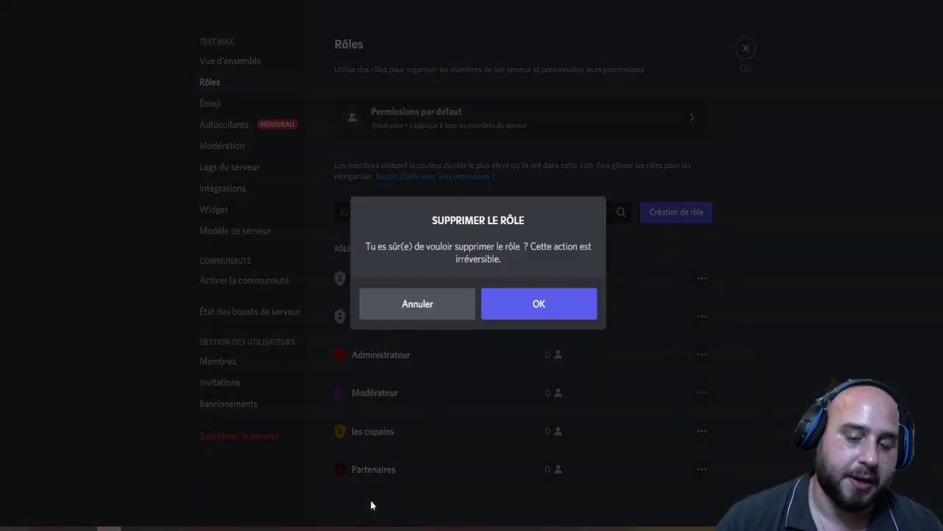
pyautogui.click(522, 297)
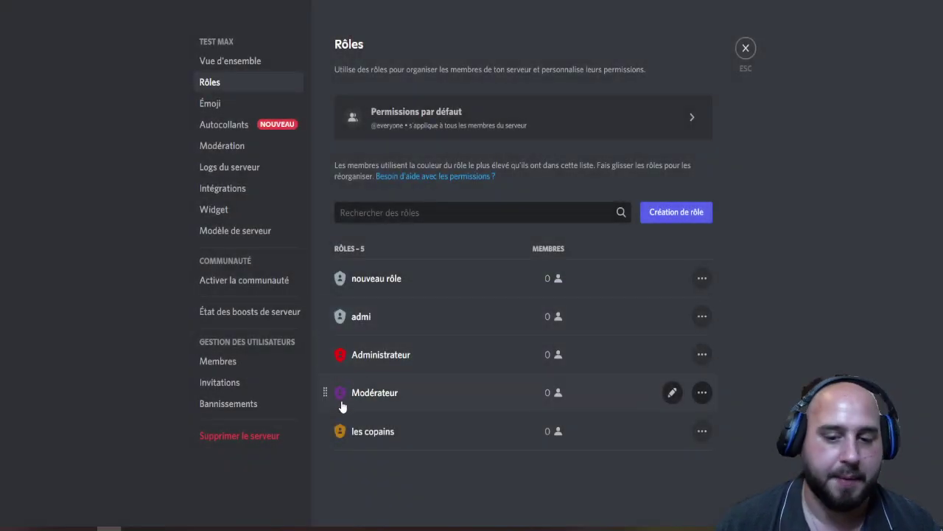
pyautogui.rightClick(326, 432)
pyautogui.click(362, 501)
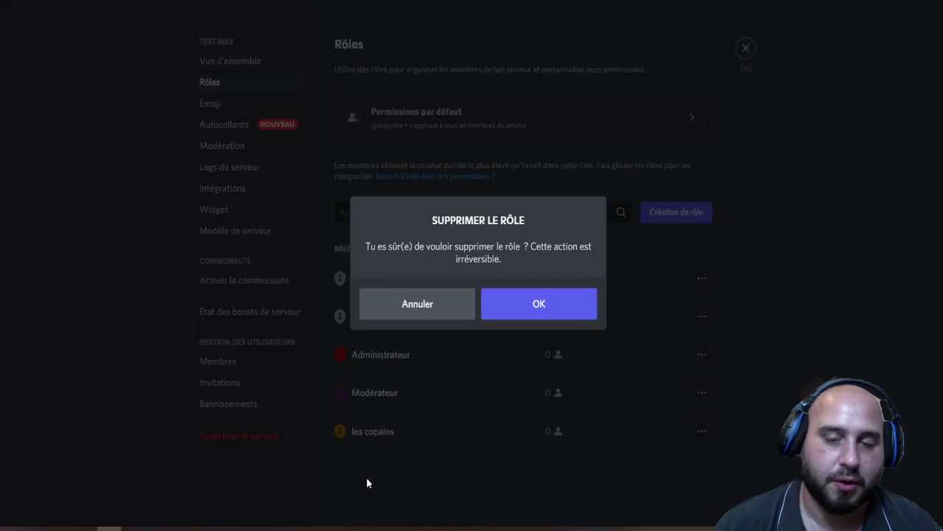
pyautogui.click(534, 309)
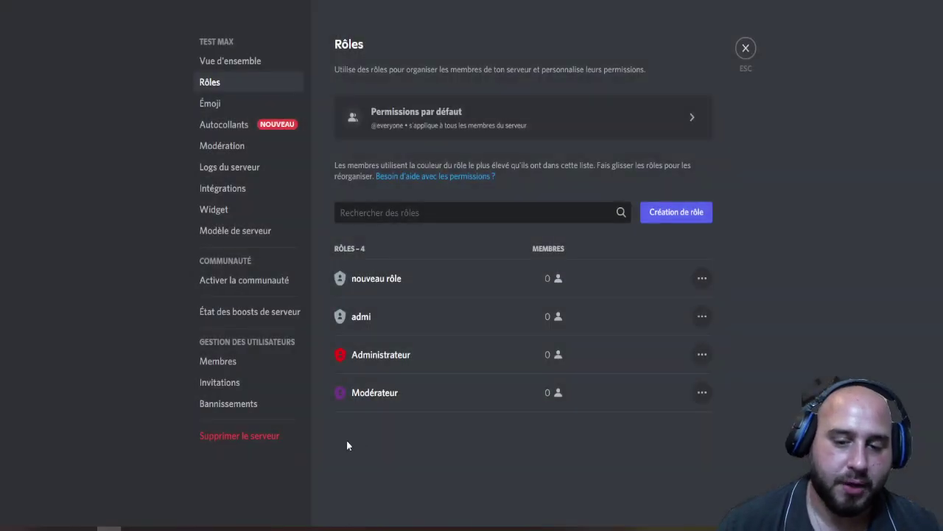
pyautogui.rightClick(325, 391)
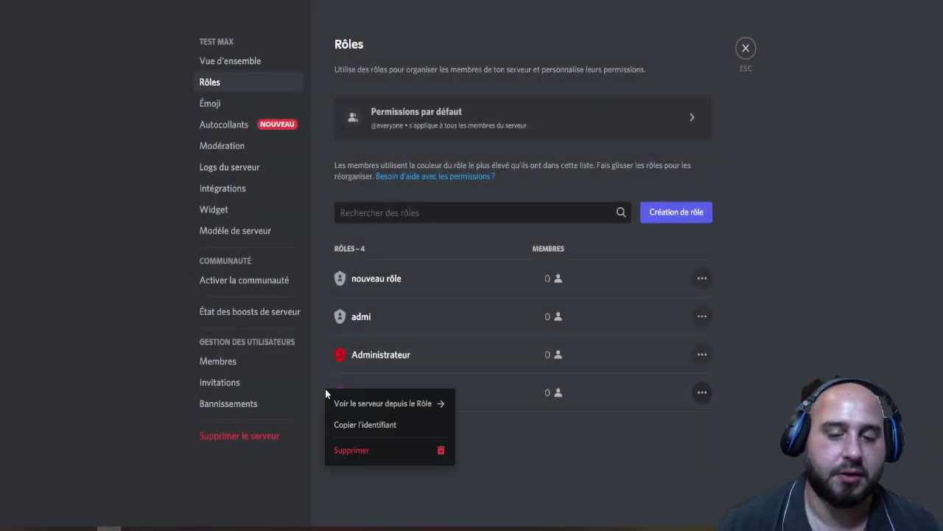
pyautogui.click(357, 453)
pyautogui.click(449, 310)
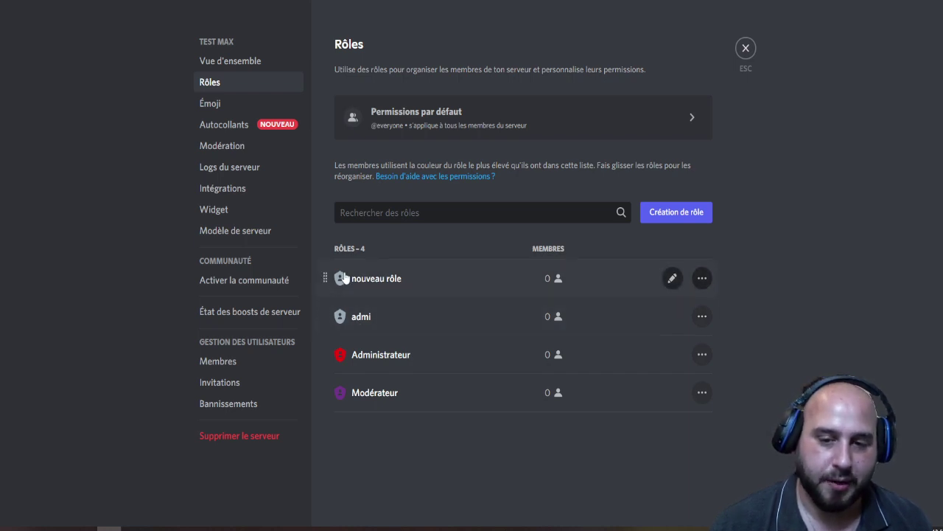
# - Delete the roles nouveau rôle and admi from the start of the list, keeping Administrateur and Modérateur
pyautogui.rightClick(343, 275)
pyautogui.click(365, 336)
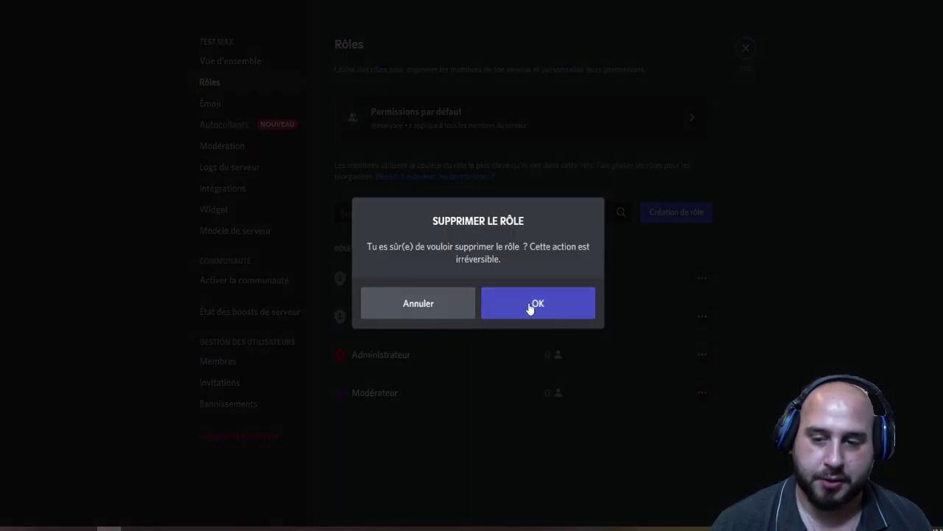
pyautogui.click(528, 308)
pyautogui.rightClick(343, 280)
pyautogui.click(411, 336)
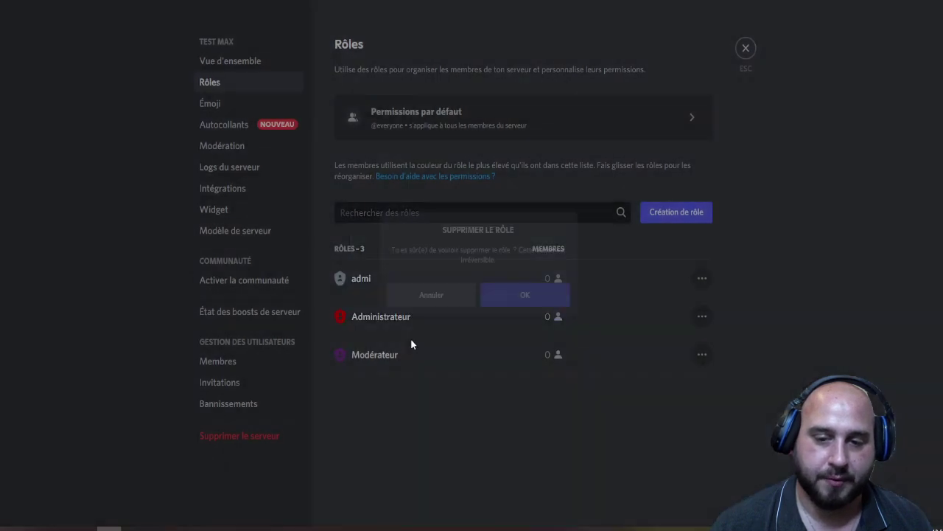
pyautogui.click(522, 312)
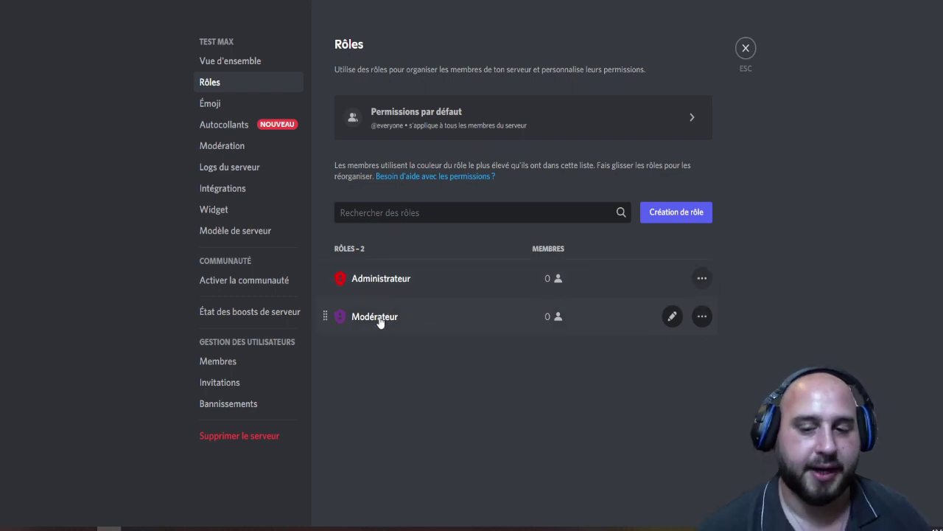
# - Open the Administrateur role and compare its colour, separate display and mention settings with those of the Modérateur role
pyautogui.click(385, 281)
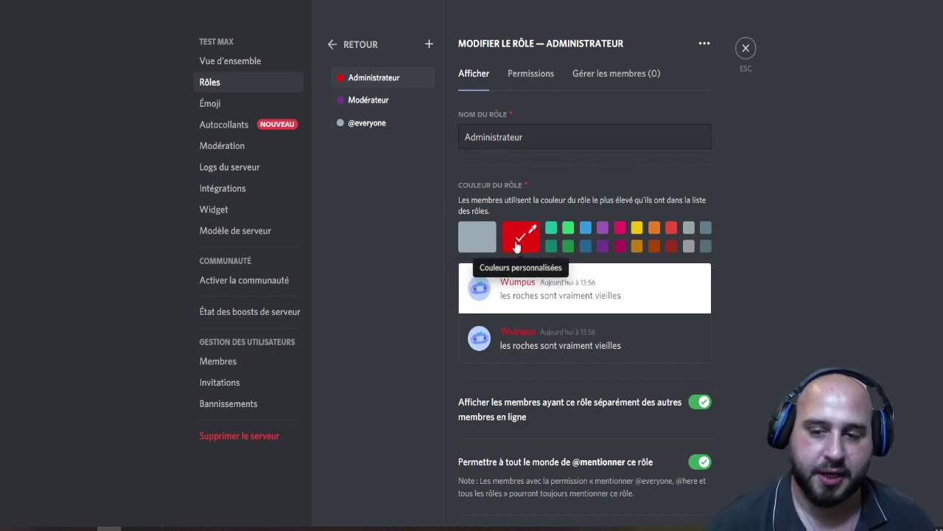
pyautogui.scroll(-3, 573, 241)
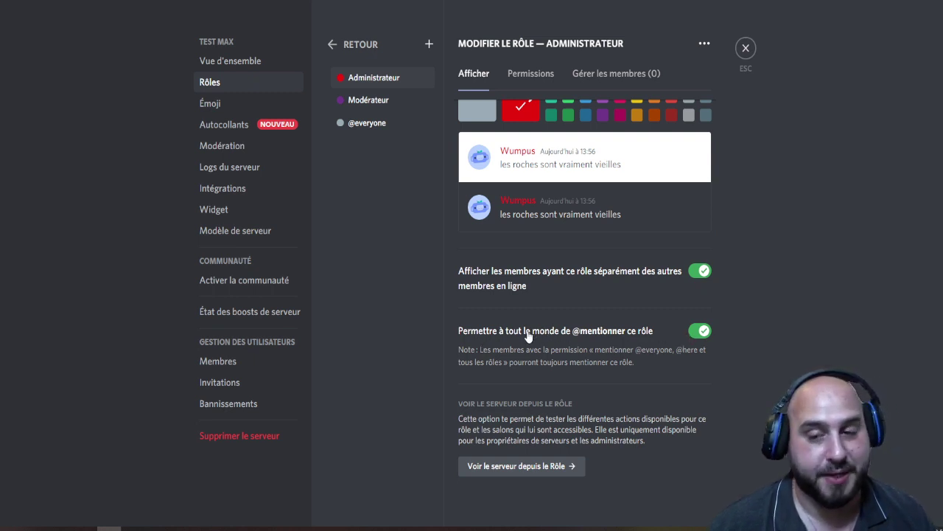
pyautogui.click(385, 99)
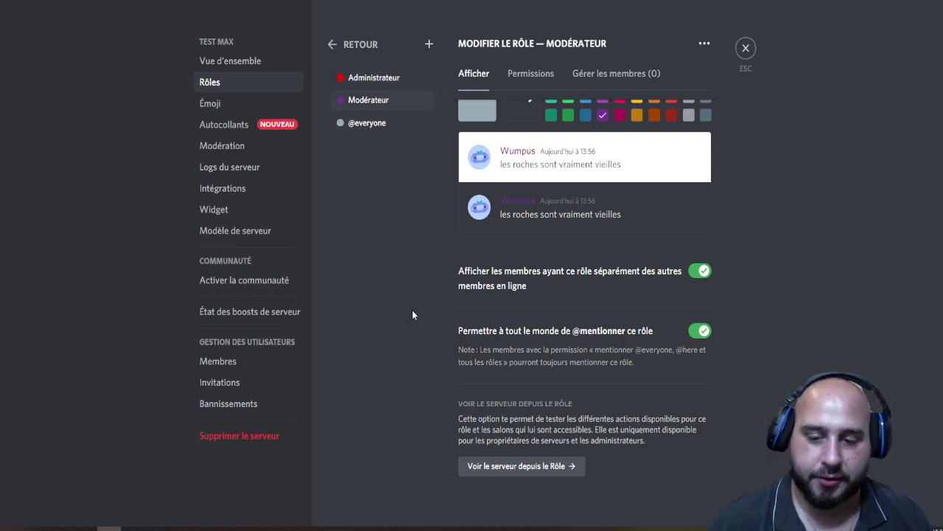
pyautogui.scroll(3, 525, 295)
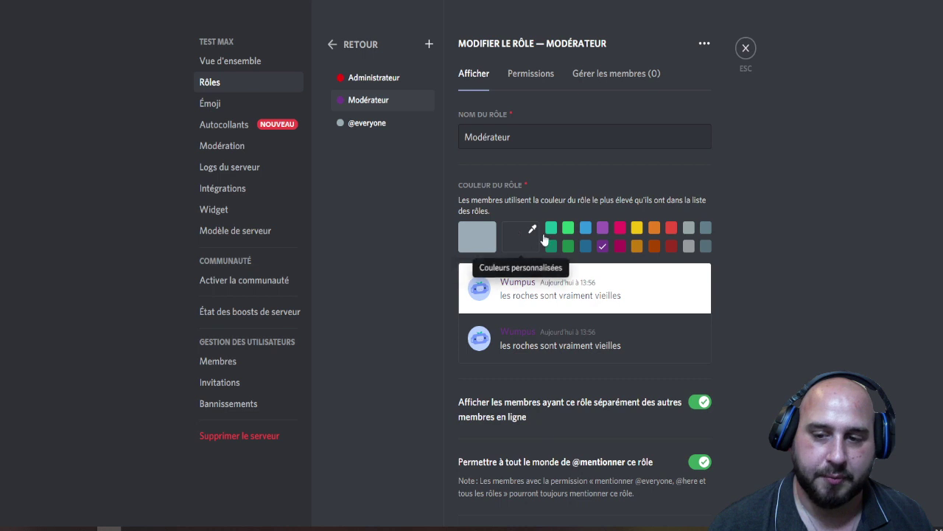
pyautogui.scroll(-3, 534, 287)
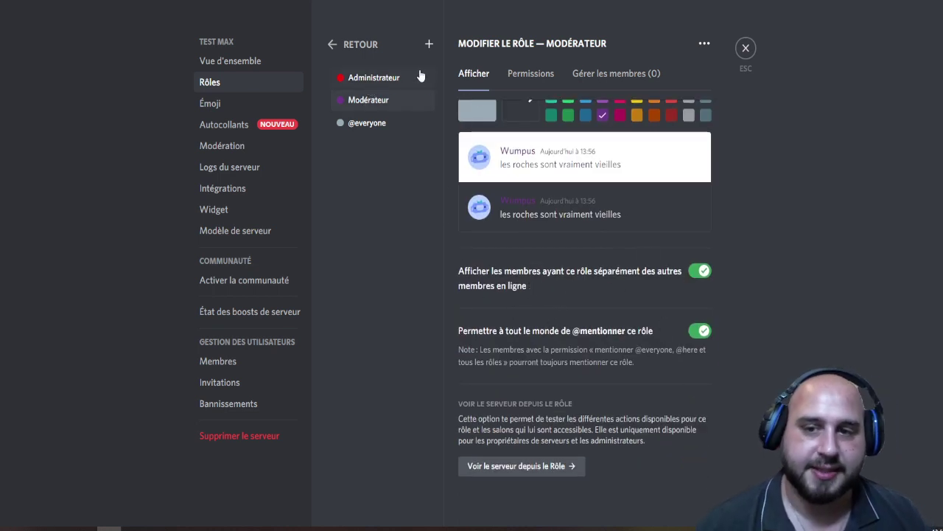
# - Review the Administrateur role's permissions, from the general server permissions down to the advanced Administrateur permission
pyautogui.click(380, 78)
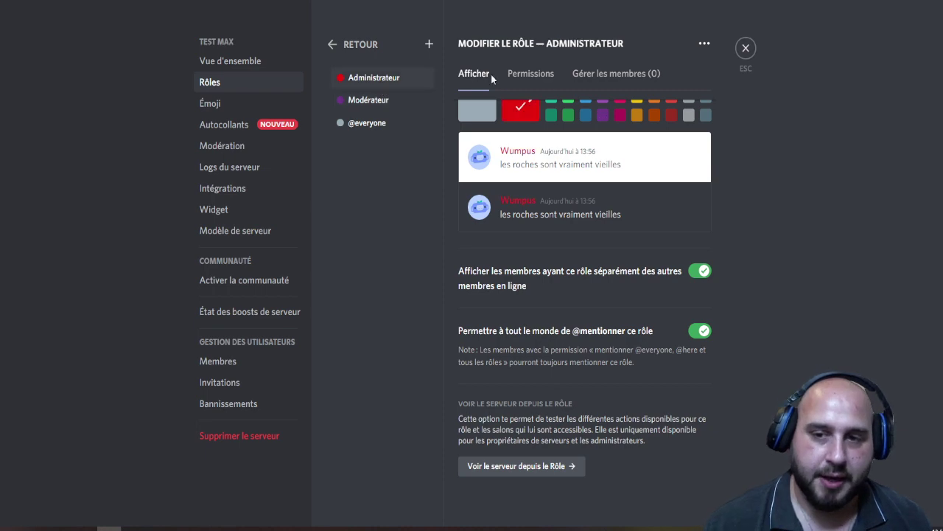
pyautogui.click(532, 75)
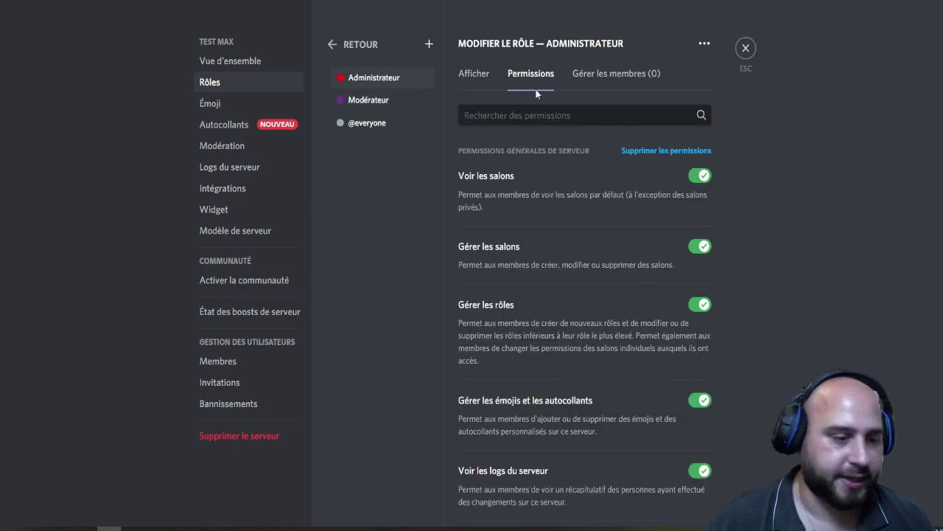
pyautogui.scroll(-15, 743, 155)
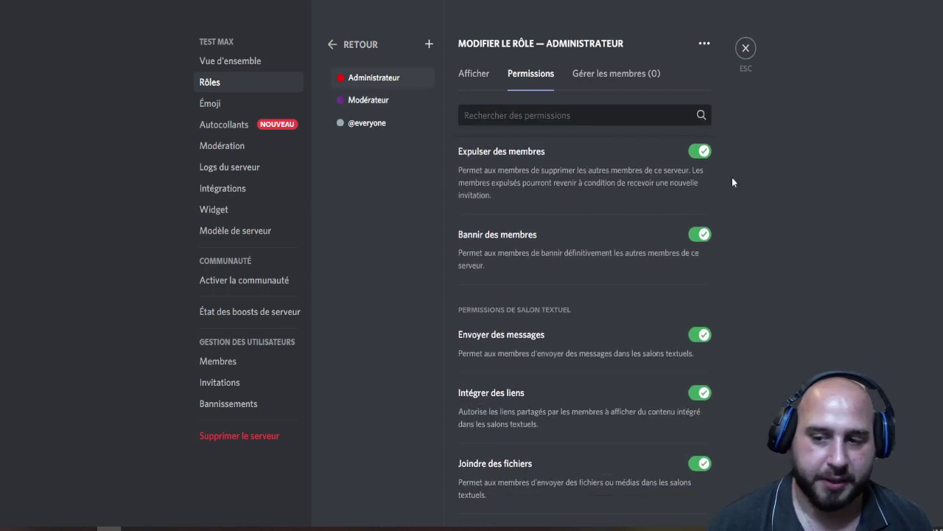
pyautogui.scroll(-15, 738, 241)
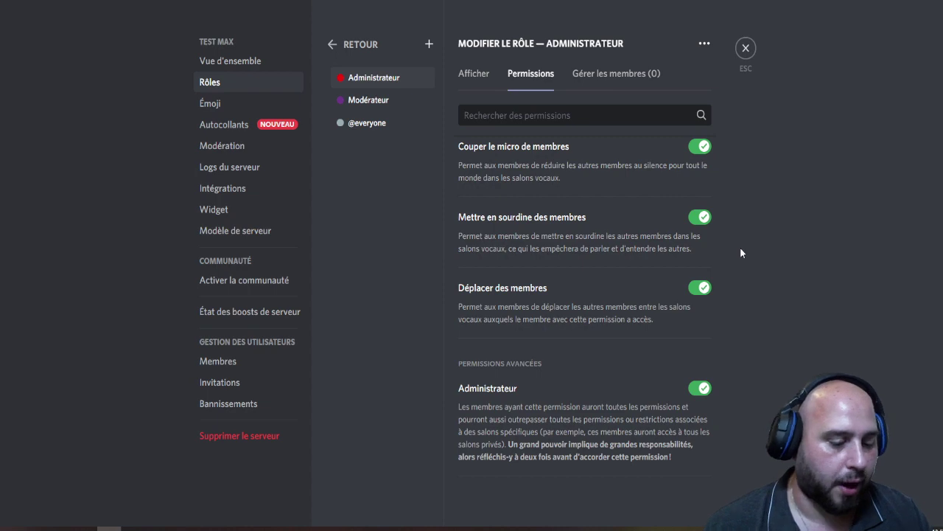
# - Review the Modérateur role's permissions and turn off its Gérer les rôles permission
pyautogui.click(373, 103)
pyautogui.scroll(8, 650, 173)
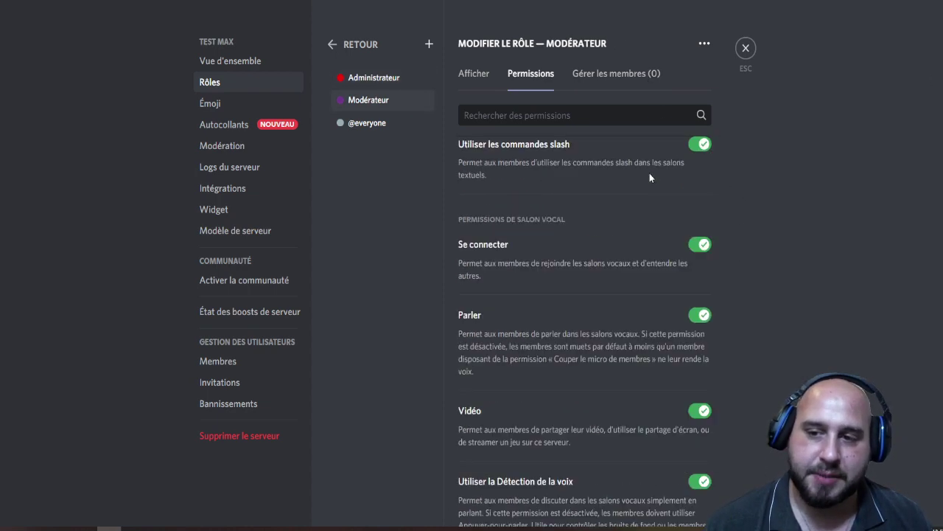
pyautogui.scroll(12, 649, 172)
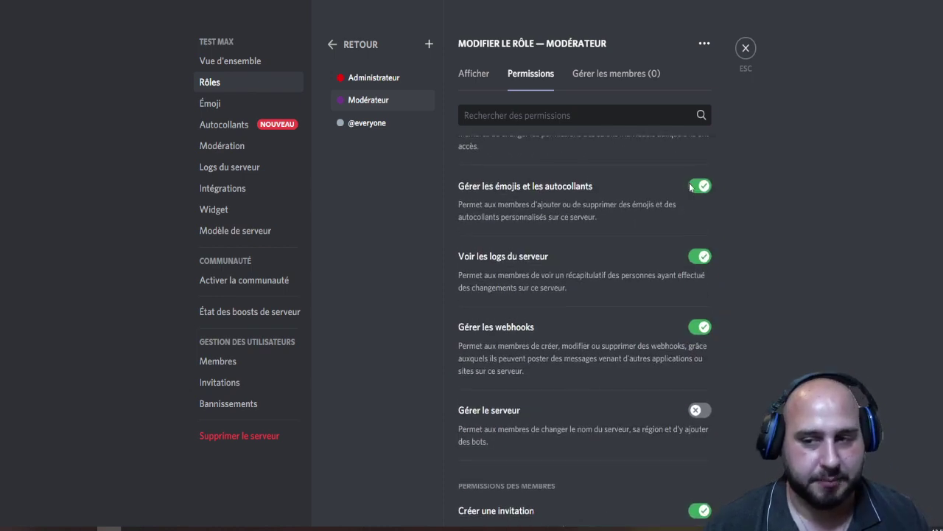
pyautogui.scroll(3, 689, 183)
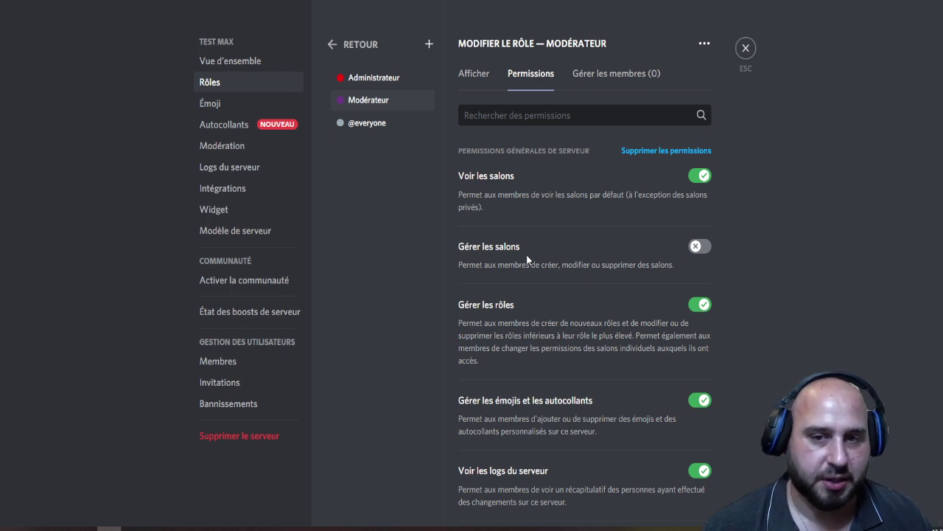
pyautogui.scroll(-3, 527, 254)
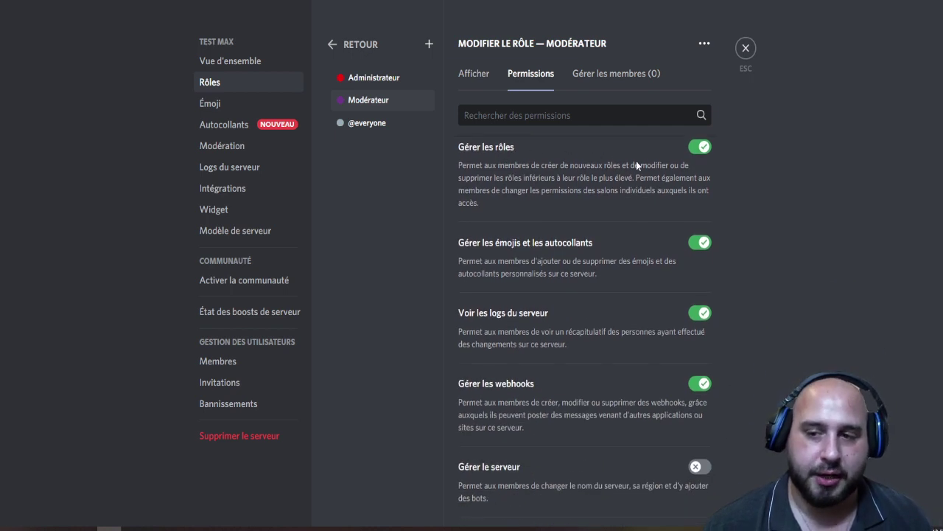
pyautogui.click(700, 147)
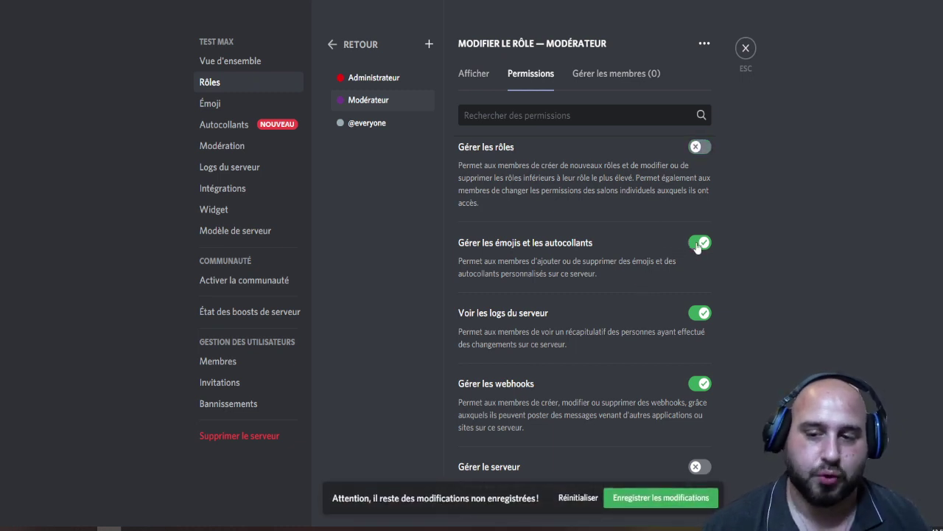
# - Review the Modérateur role's remaining permissions, from emoji, logs and webhooks through member and text channel permissions to the voice channel ones
pyautogui.scroll(-2, 698, 247)
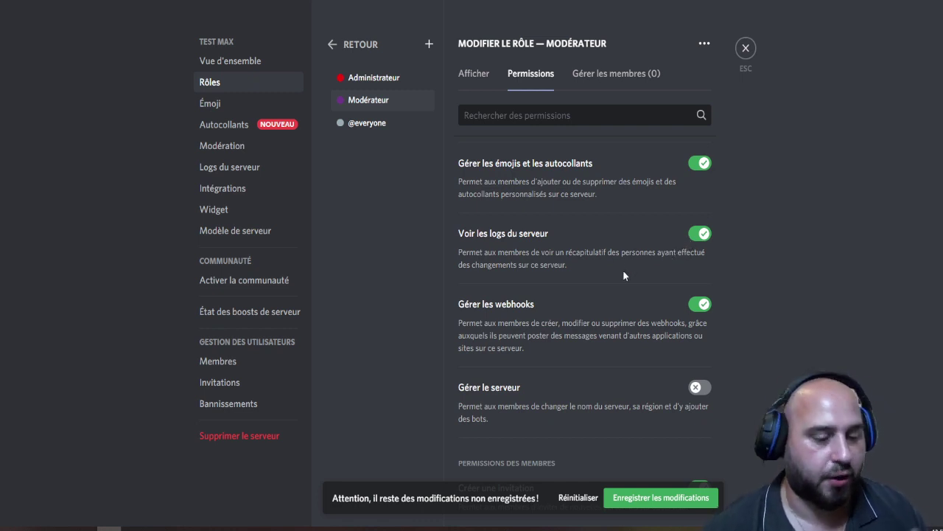
pyautogui.scroll(-1, 601, 283)
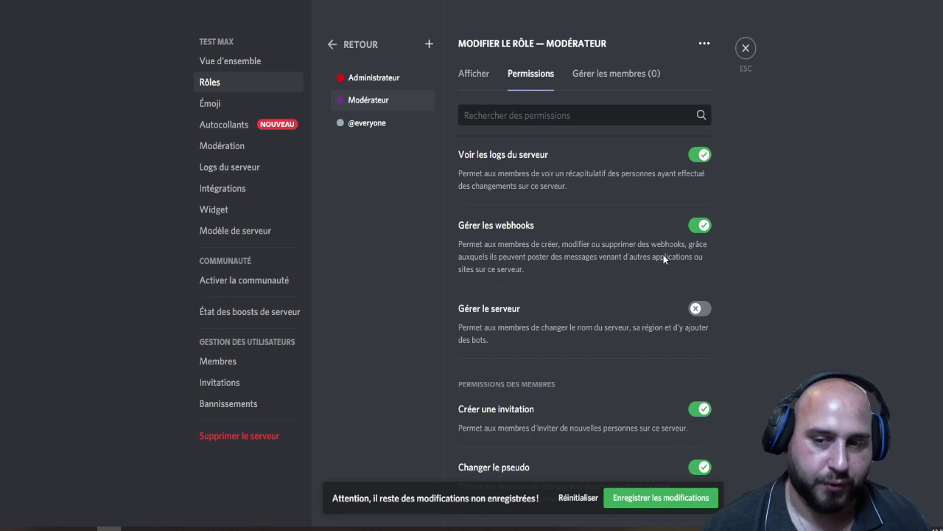
pyautogui.scroll(-1, 590, 280)
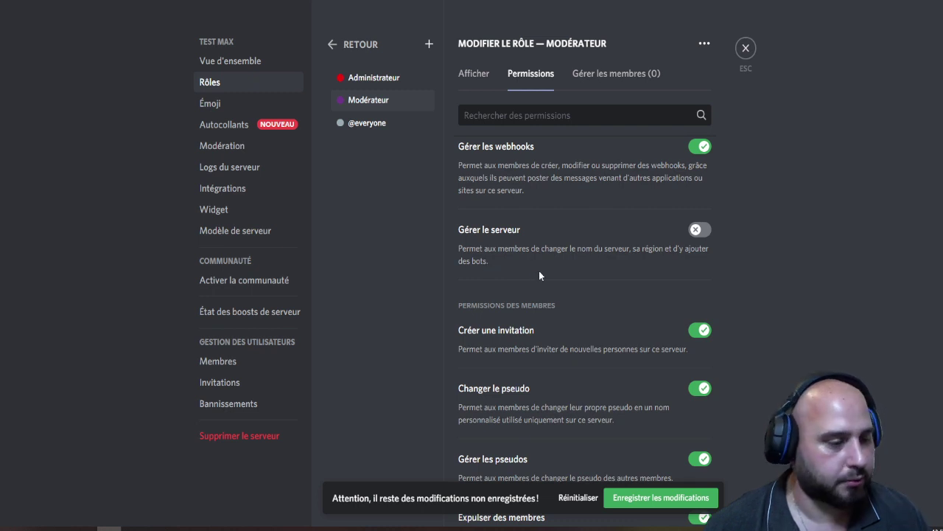
pyautogui.scroll(-2, 556, 283)
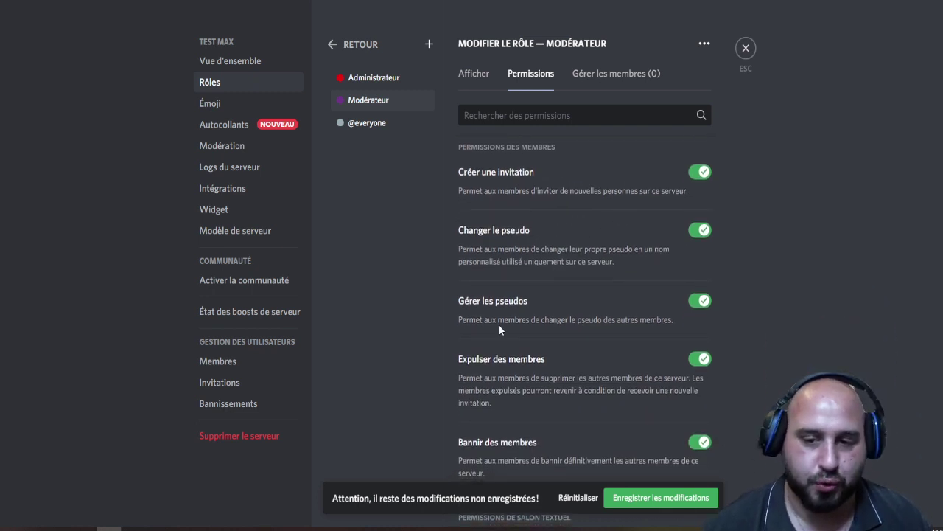
pyautogui.scroll(-1, 516, 293)
pyautogui.scroll(-1, 516, 295)
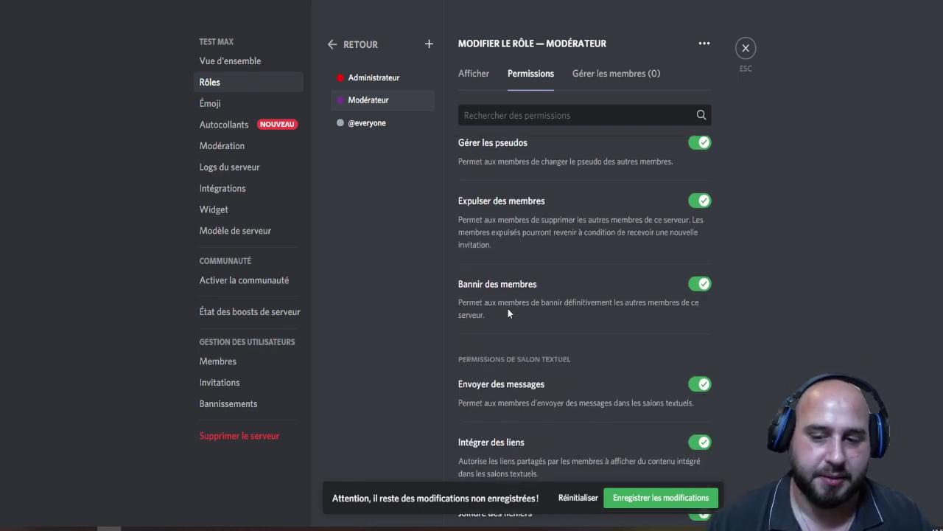
pyautogui.scroll(-2, 507, 308)
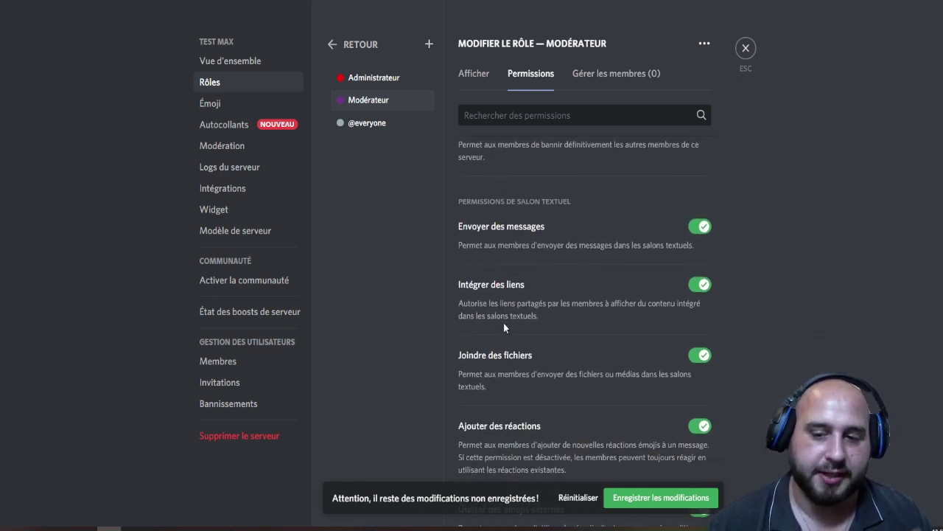
pyautogui.scroll(-2, 504, 323)
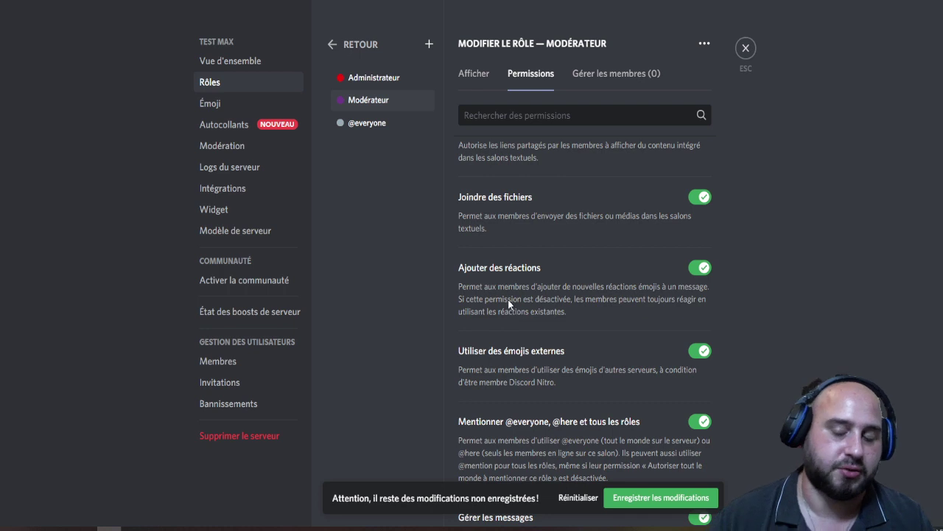
pyautogui.scroll(-1, 508, 313)
pyautogui.scroll(-1, 508, 308)
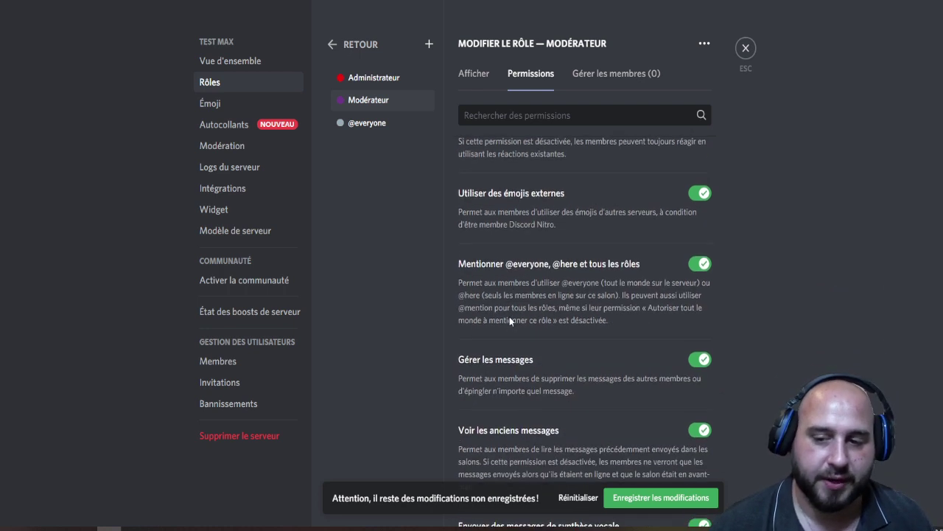
pyautogui.scroll(-1, 509, 316)
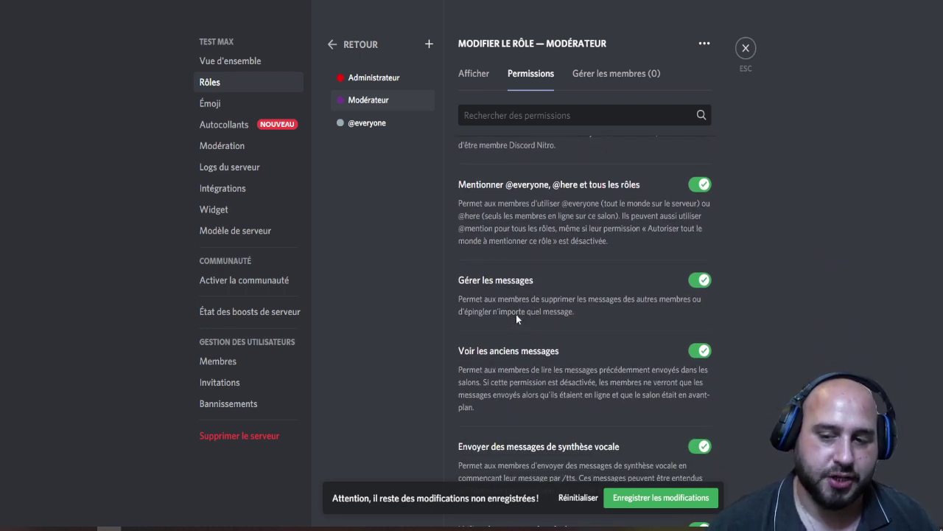
pyautogui.scroll(-1, 501, 354)
pyautogui.scroll(-2, 490, 324)
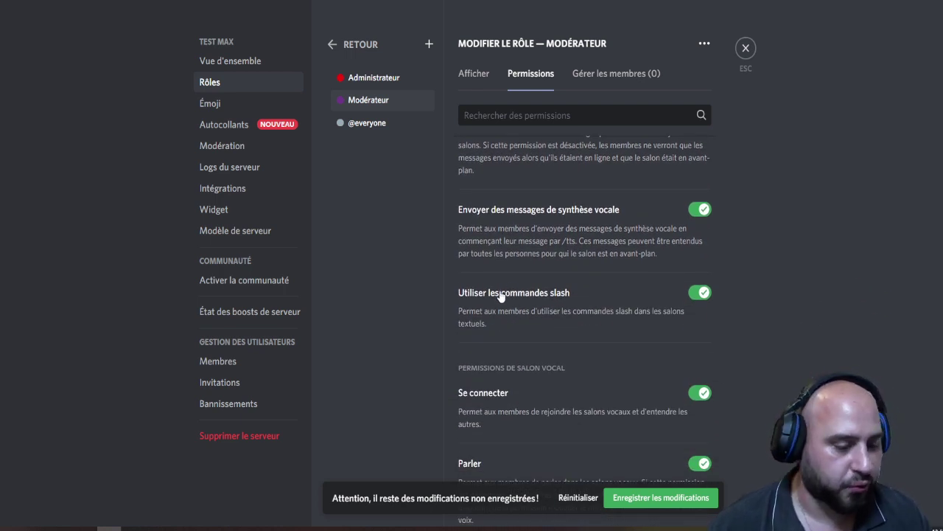
pyautogui.scroll(-4, 516, 302)
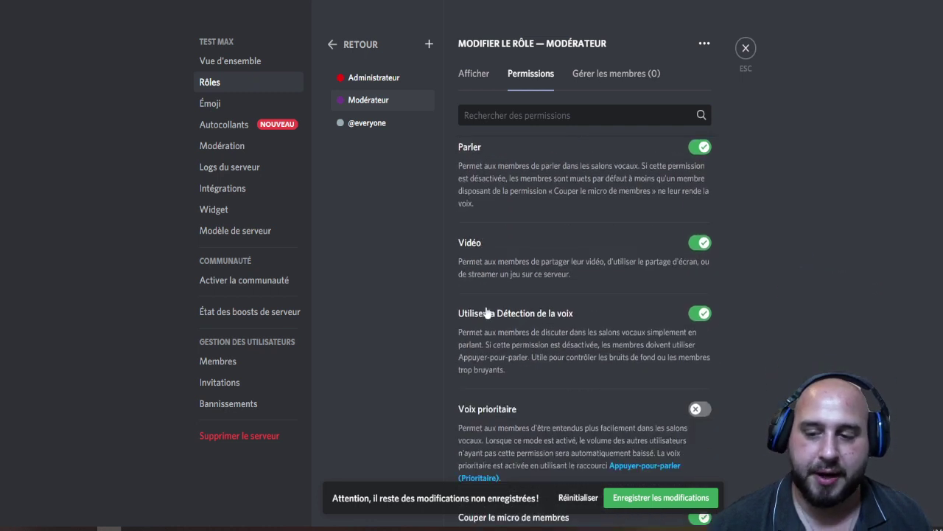
# - Turn on the Modérateur role's Voix prioritaire permission, check the remaining voice and advanced permissions, and save the changes
pyautogui.scroll(-1, 494, 308)
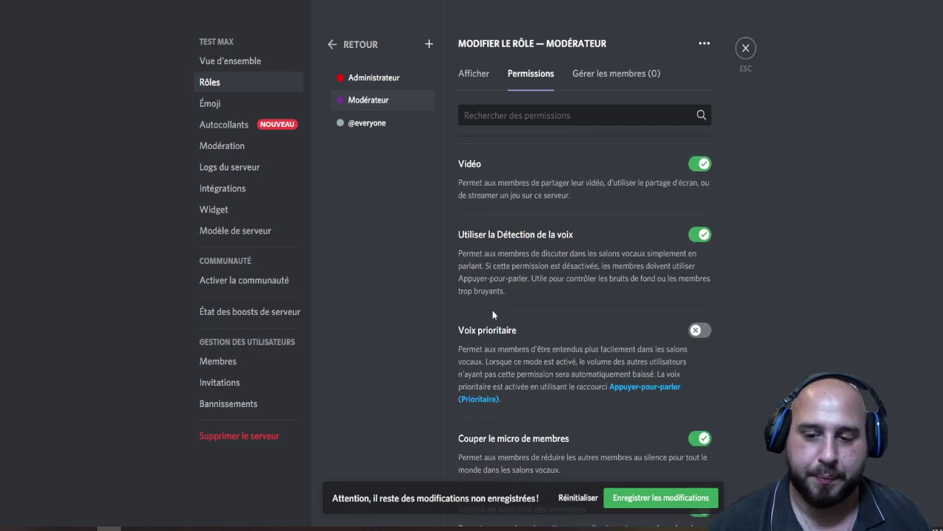
pyautogui.click(699, 331)
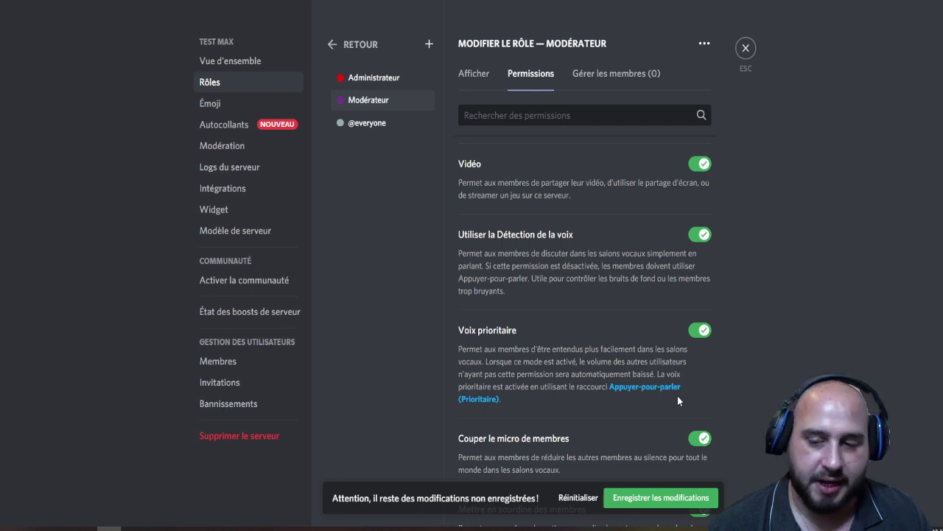
pyautogui.scroll(-1, 672, 387)
pyautogui.scroll(-1, 670, 383)
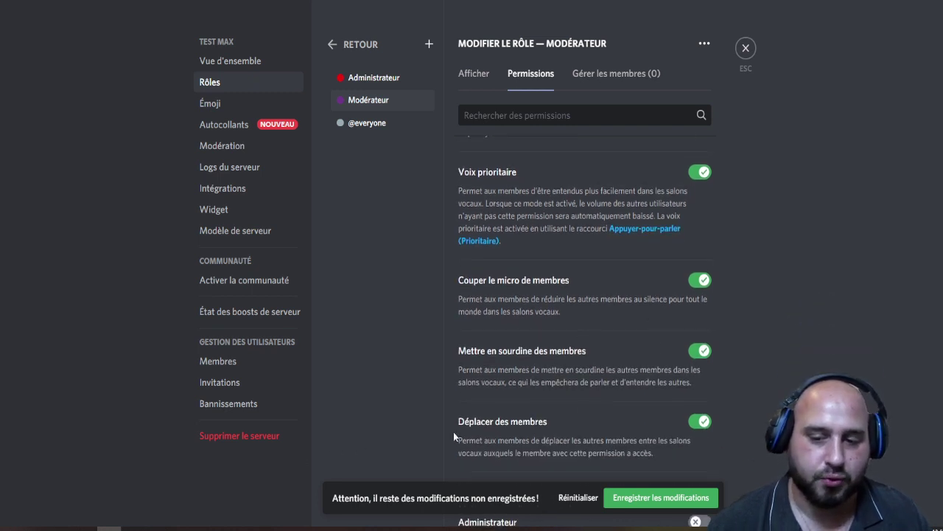
pyautogui.scroll(-2, 472, 427)
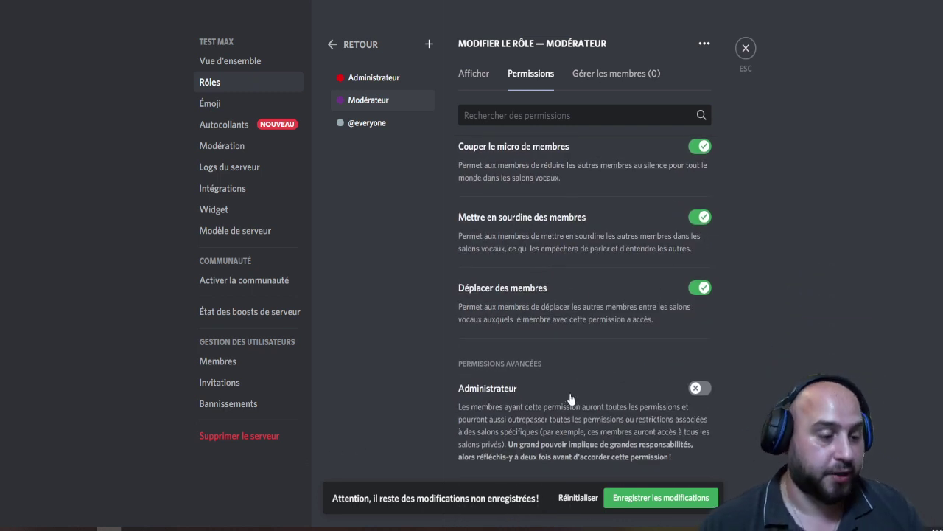
pyautogui.click(659, 500)
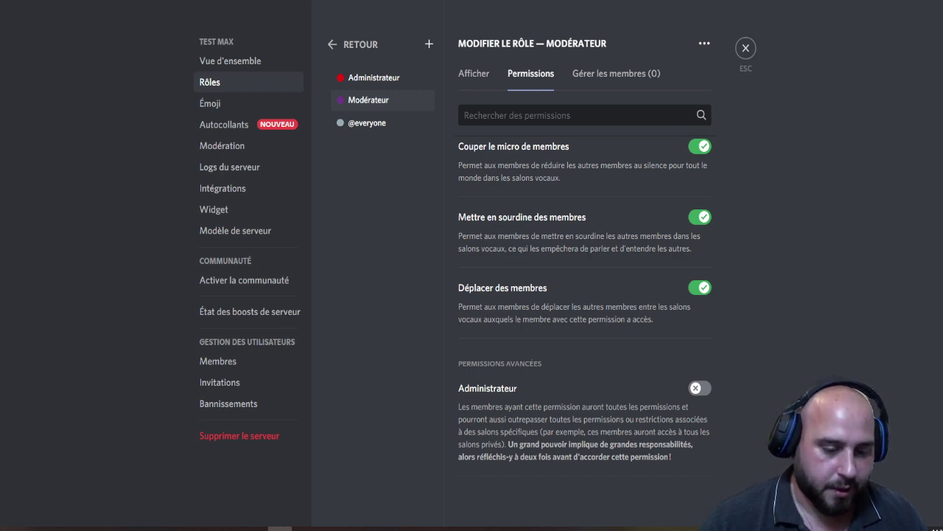
# - Return to the roles list and create a new role named "les joueurs"
pyautogui.click(333, 44)
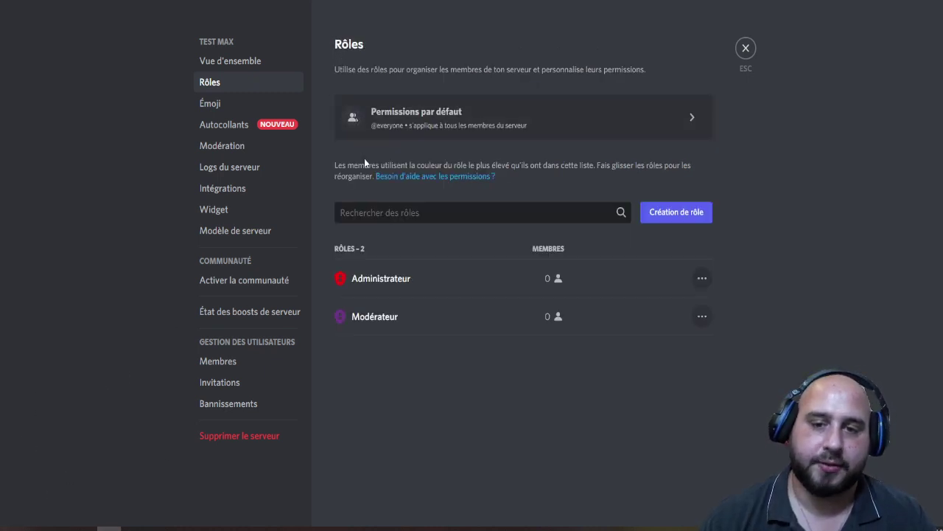
pyautogui.click(679, 211)
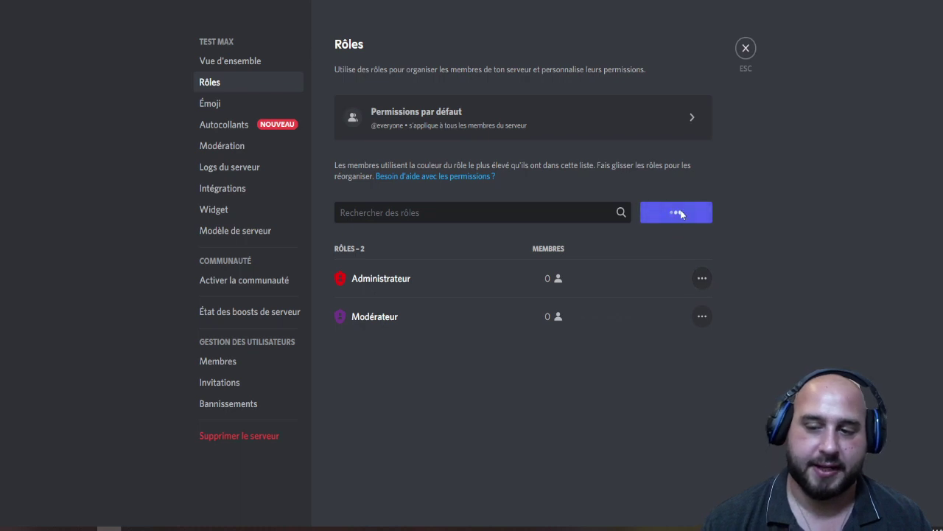
pyautogui.moveTo(514, 137); pyautogui.dragTo(457, 136)
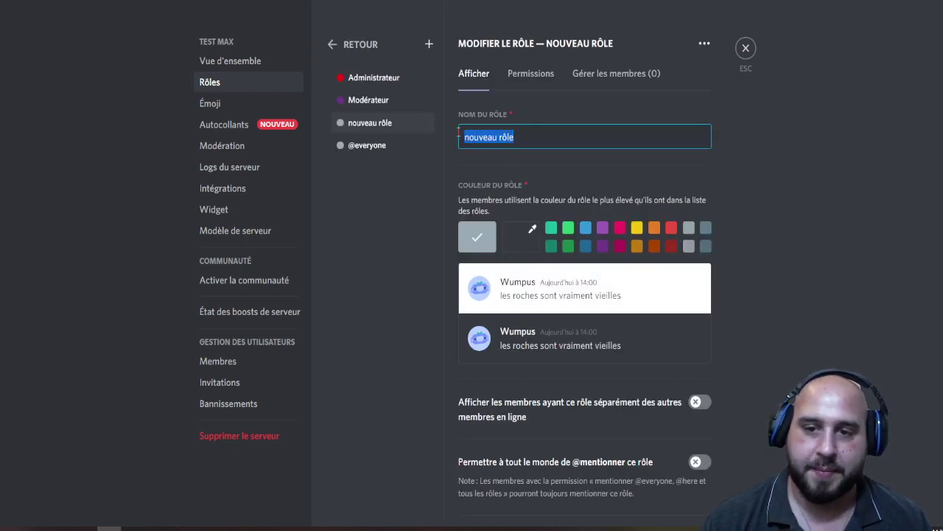
pyautogui.press('BackSpace')
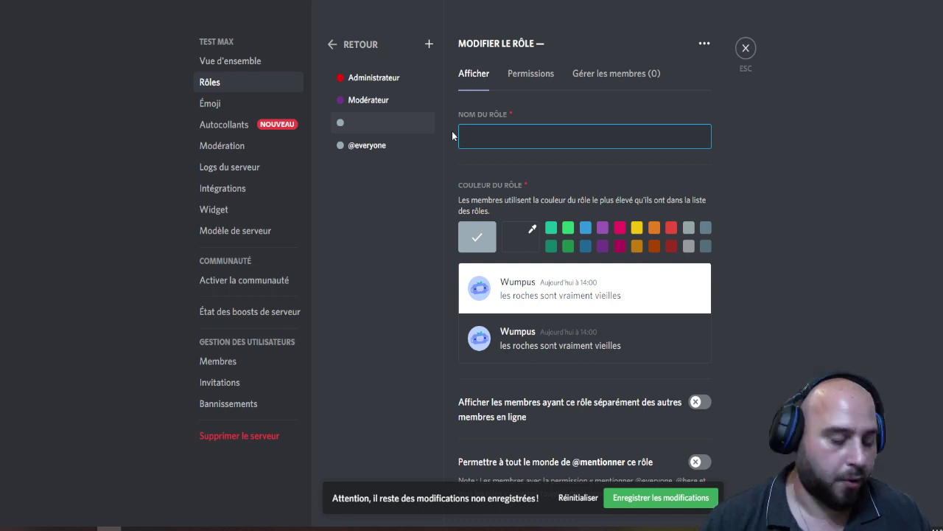
pyautogui.write('les')
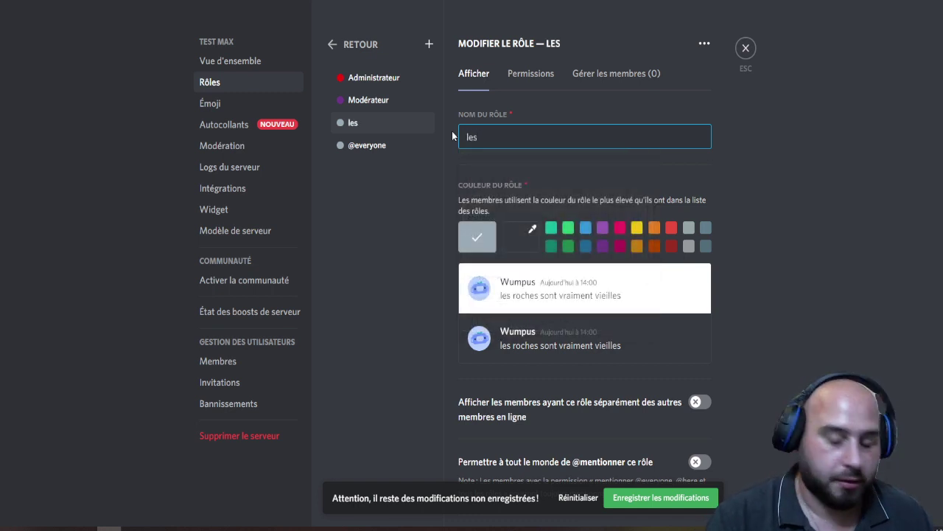
pyautogui.write(' jou')
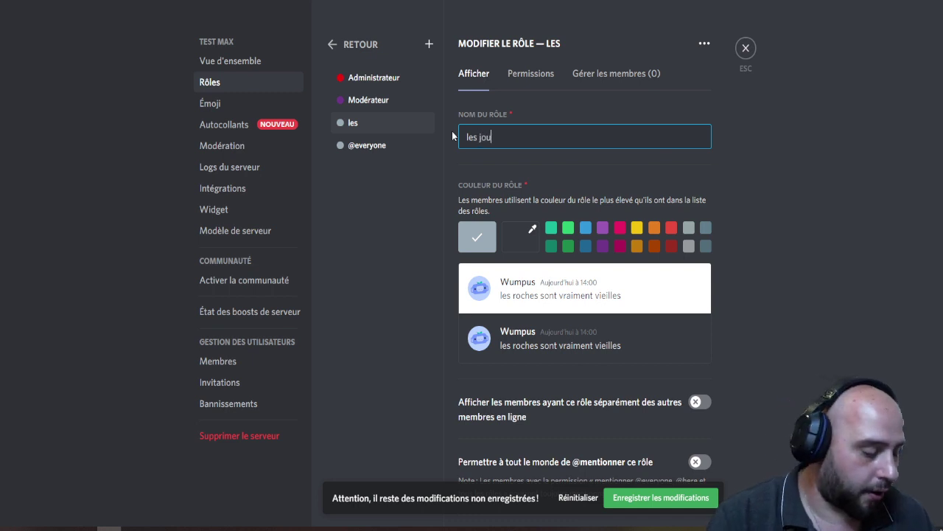
pyautogui.write('eurs')
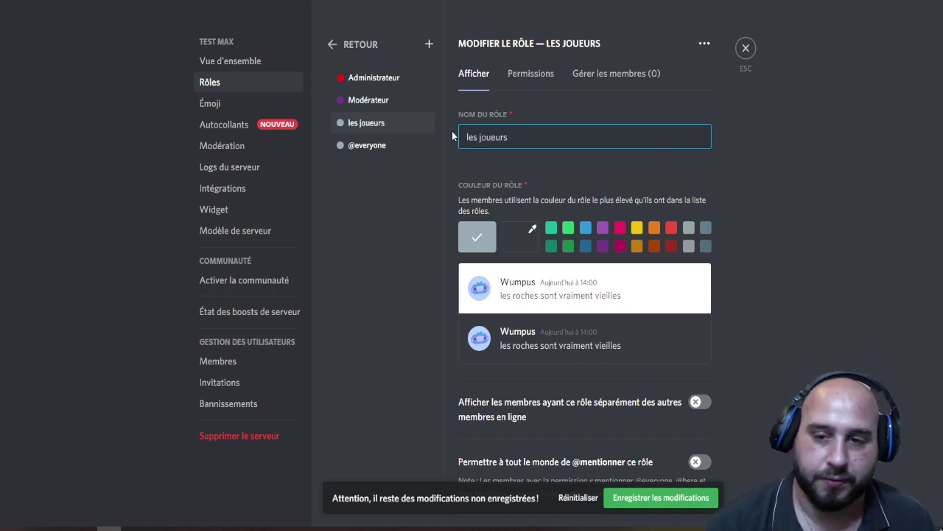
# - Give les joueurs the turquoise green colour, enable separate display of its members and mentions by everyone, and save the role
pyautogui.click(552, 230)
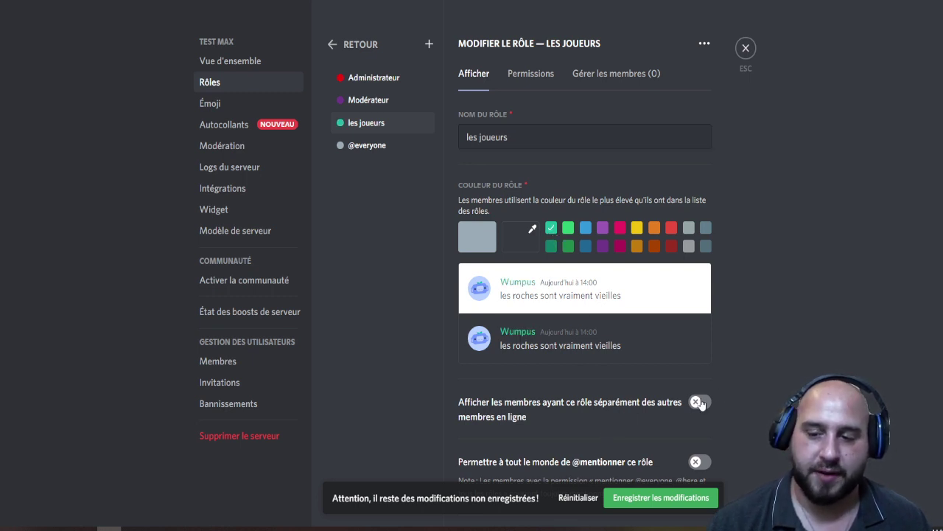
pyautogui.scroll(-2, 700, 436)
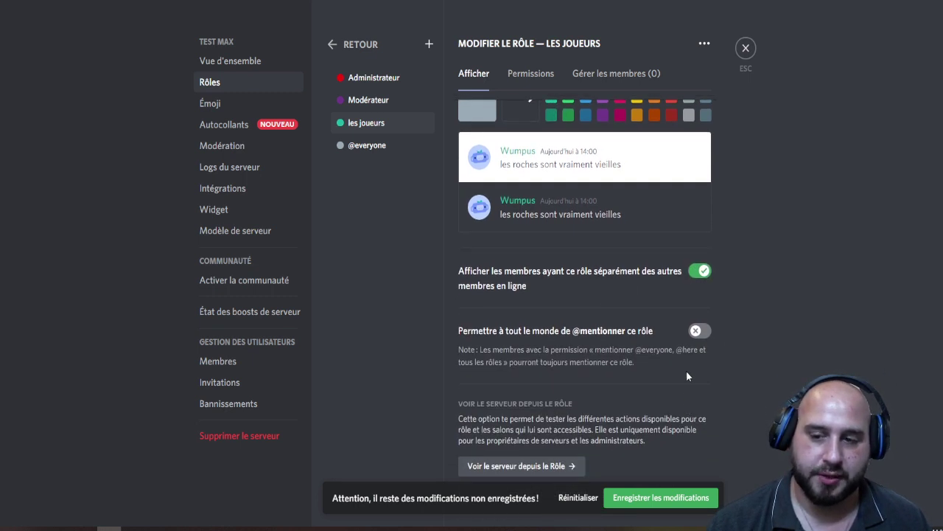
pyautogui.click(701, 332)
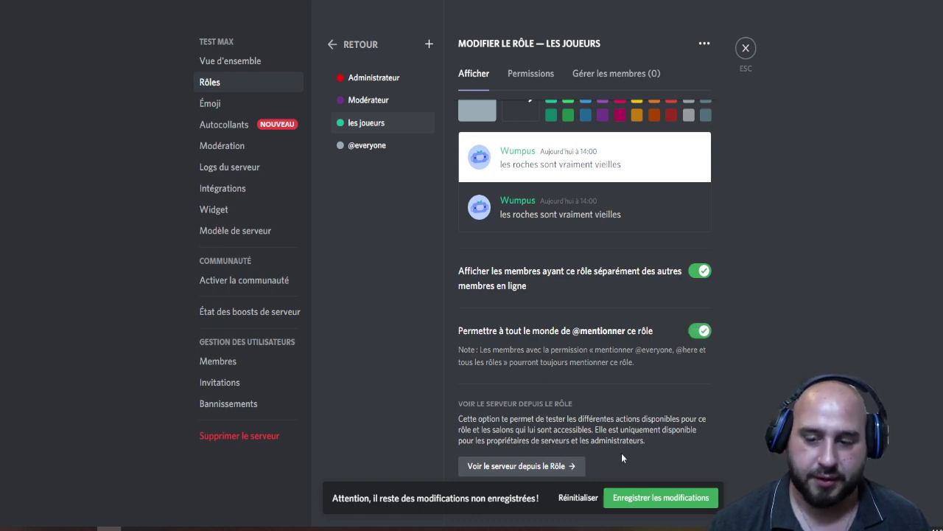
pyautogui.click(661, 498)
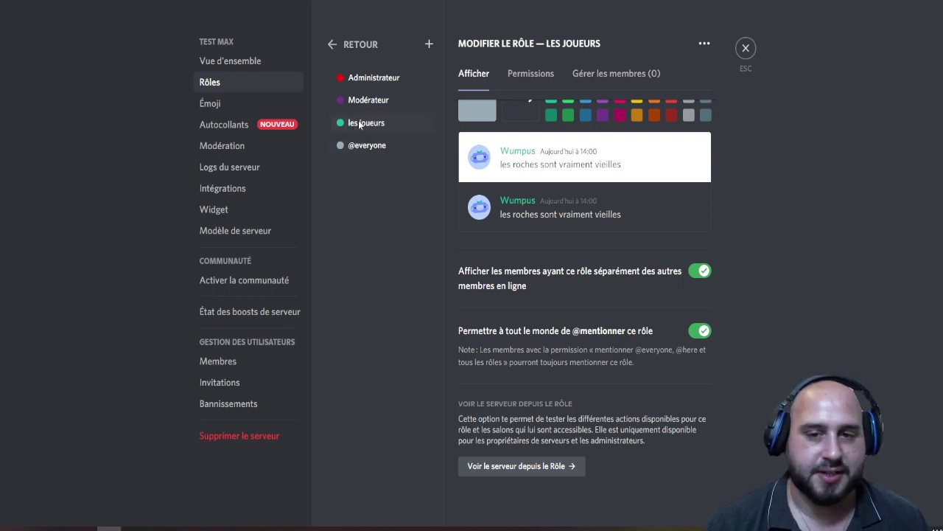
pyautogui.scroll(3, 523, 87)
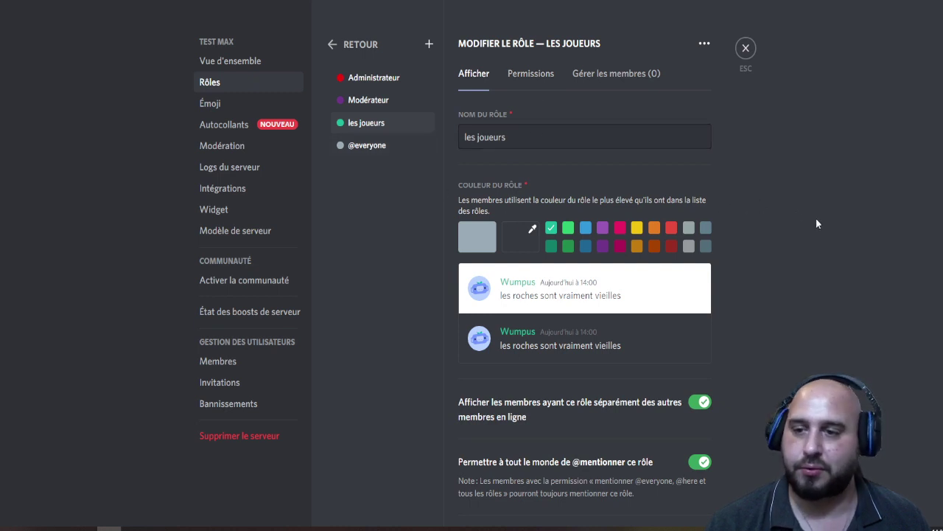
pyautogui.scroll(-1, 653, 177)
pyautogui.scroll(1, 627, 176)
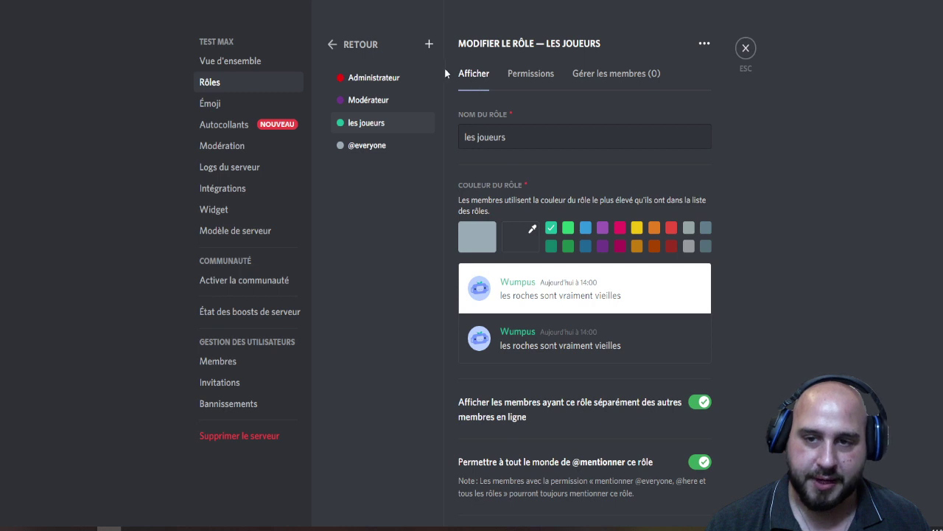
# - Return to the roles list and create another role named "saint seiya"
pyautogui.click(344, 45)
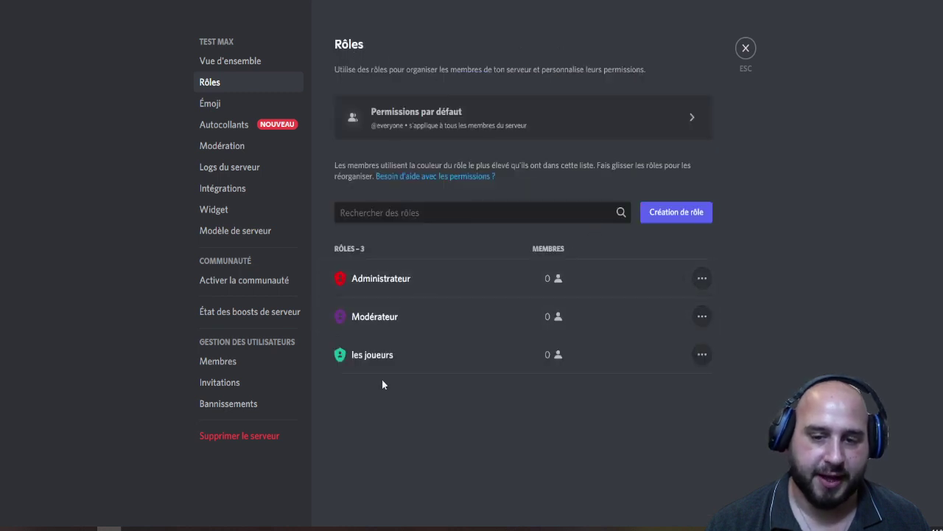
pyautogui.click(676, 212)
pyautogui.moveTo(526, 142); pyautogui.dragTo(392, 147)
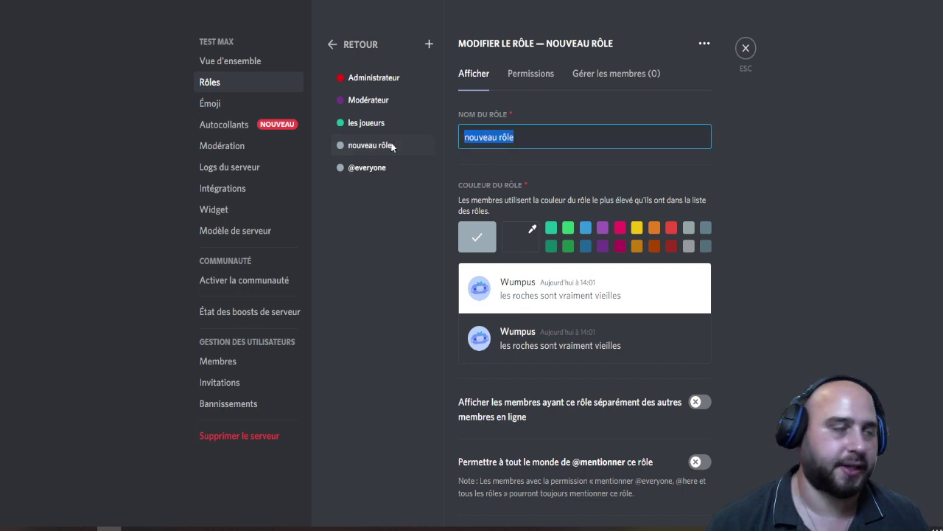
pyautogui.write('saint')
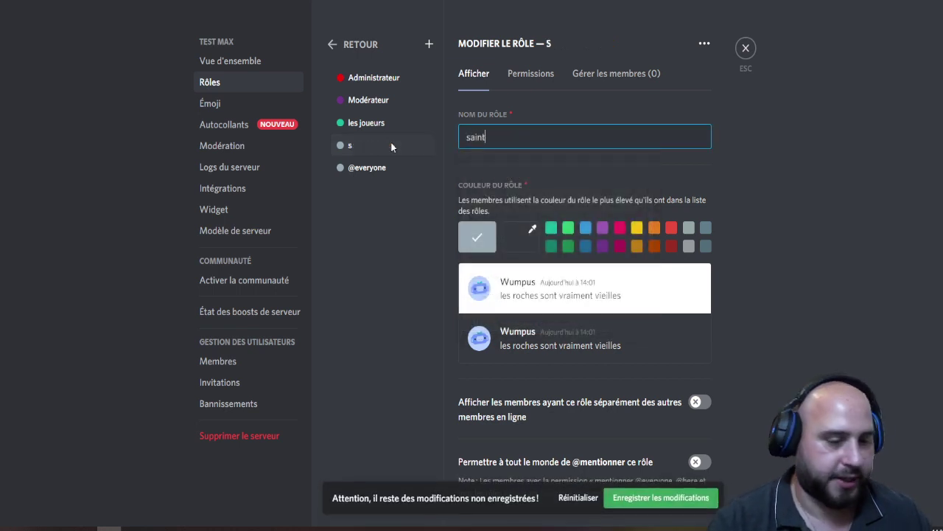
pyautogui.write(' seiya')
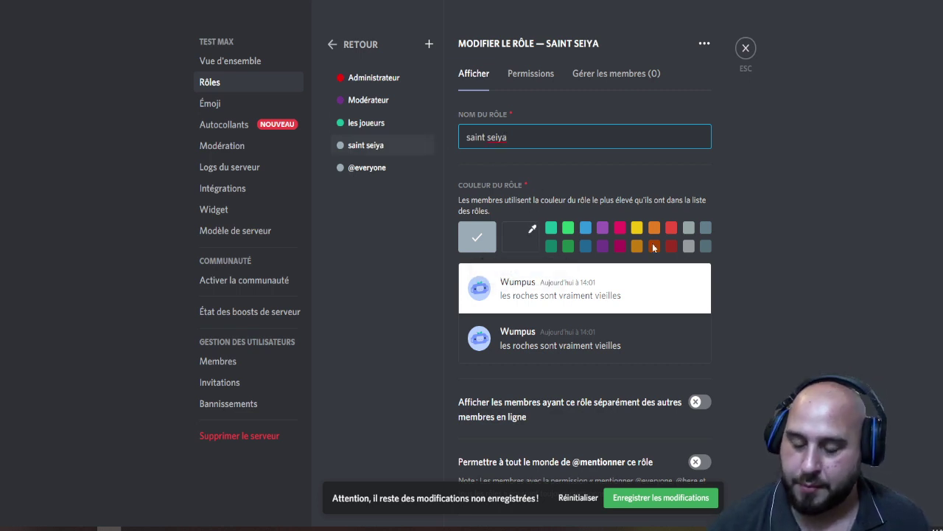
# - Give the saint seiya role the blue colour, enable separate display of its online members, and save the role
pyautogui.click(585, 231)
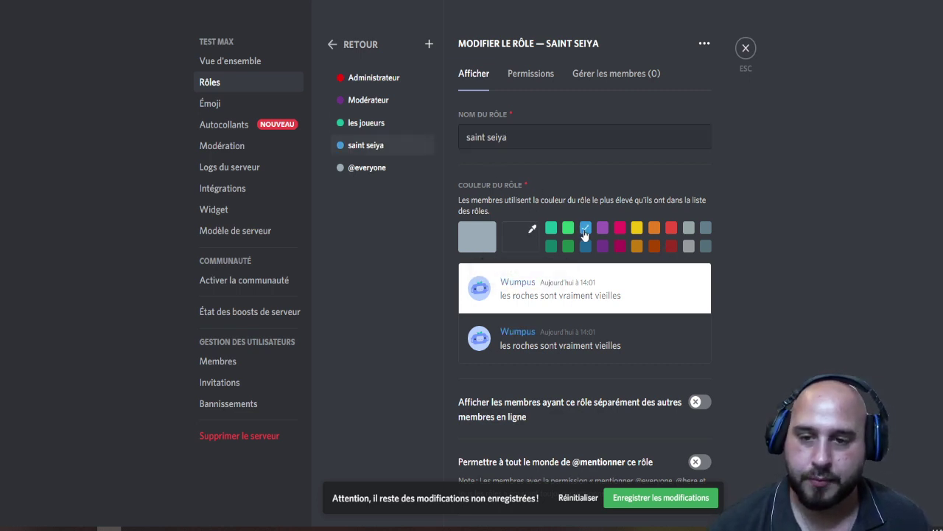
pyautogui.click(696, 402)
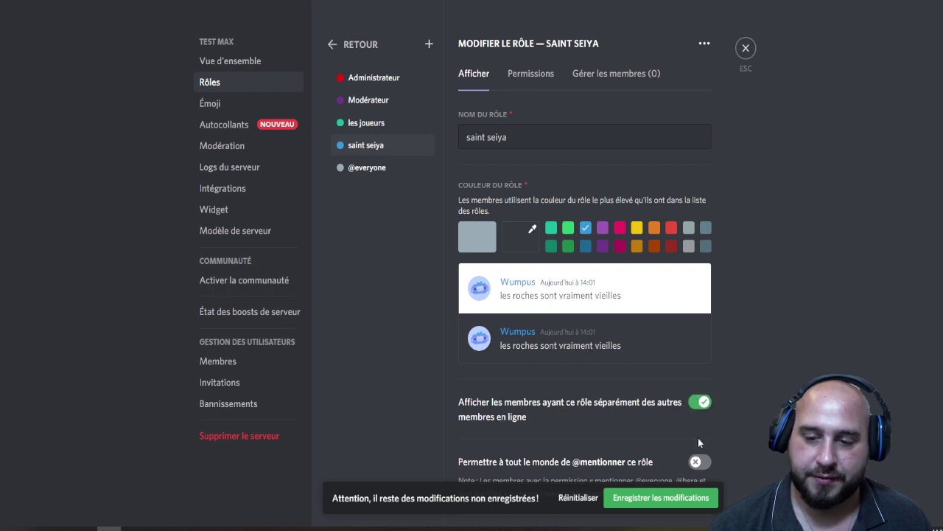
pyautogui.scroll(-2, 693, 391)
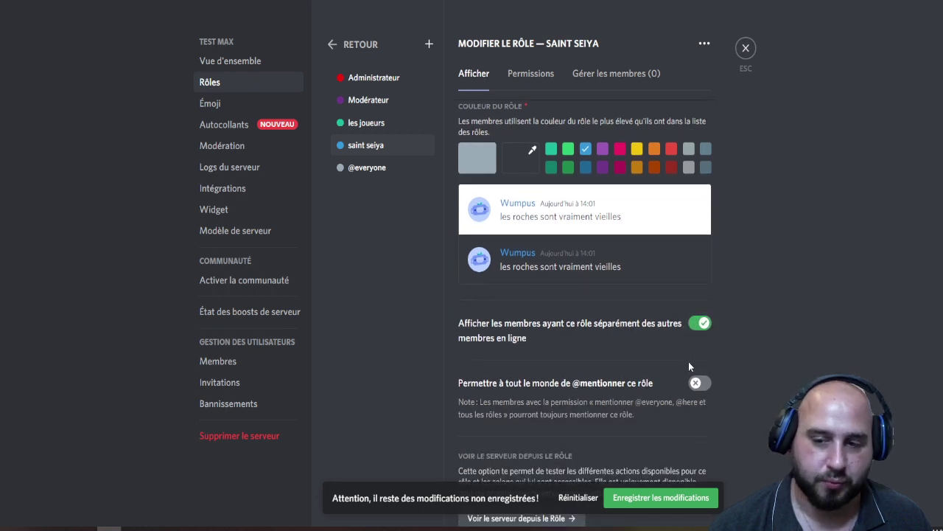
pyautogui.scroll(-1, 689, 353)
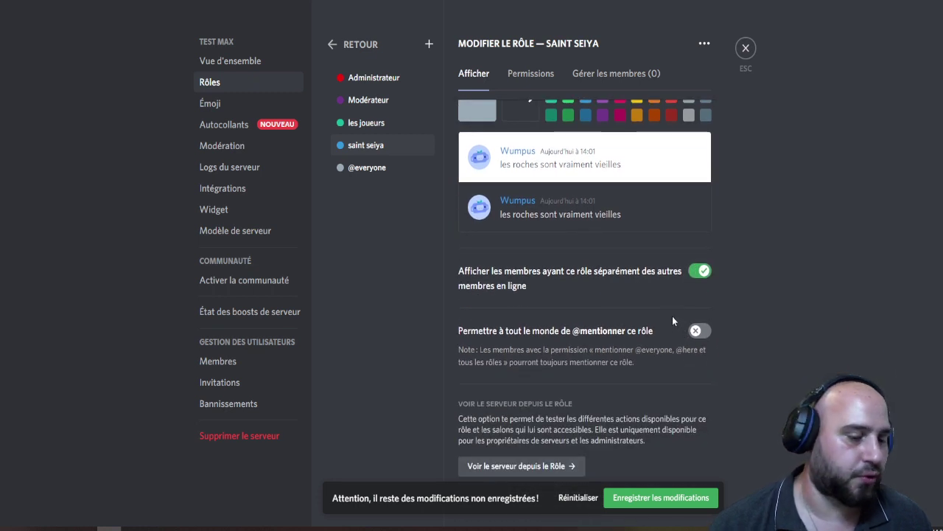
pyautogui.click(660, 496)
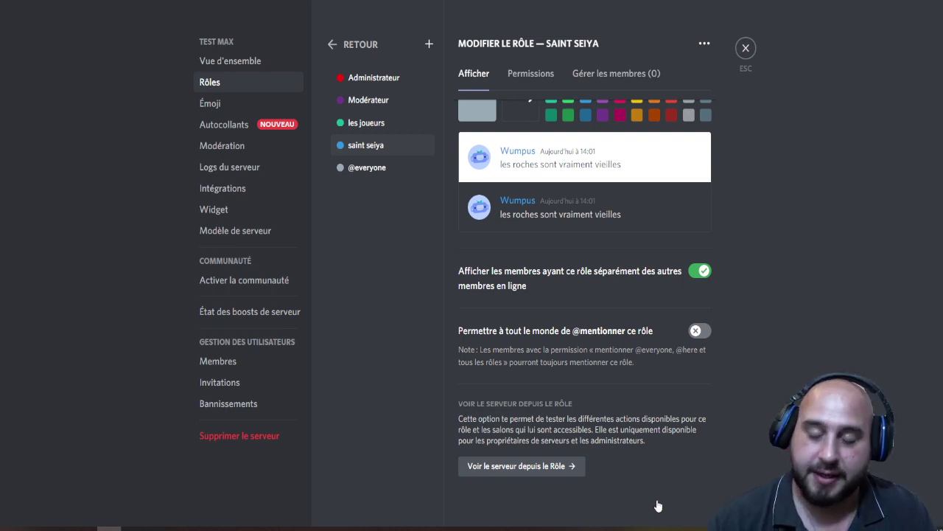
# - Check the saint seiya role's permissions, and move the les joueurs role below saint seiya in the role order
pyautogui.scroll(2, 733, 270)
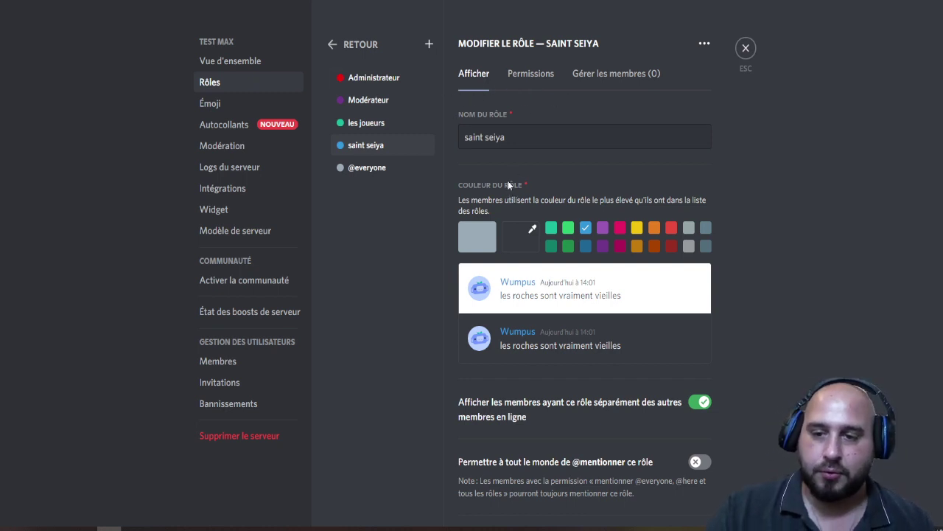
pyautogui.click(525, 73)
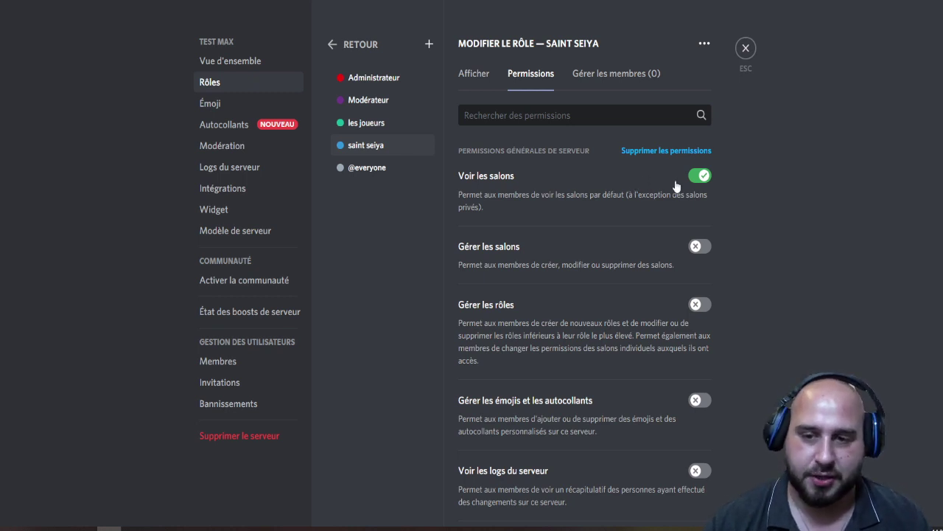
pyautogui.scroll(-2, 609, 180)
pyautogui.scroll(1, 553, 184)
pyautogui.scroll(1, 545, 180)
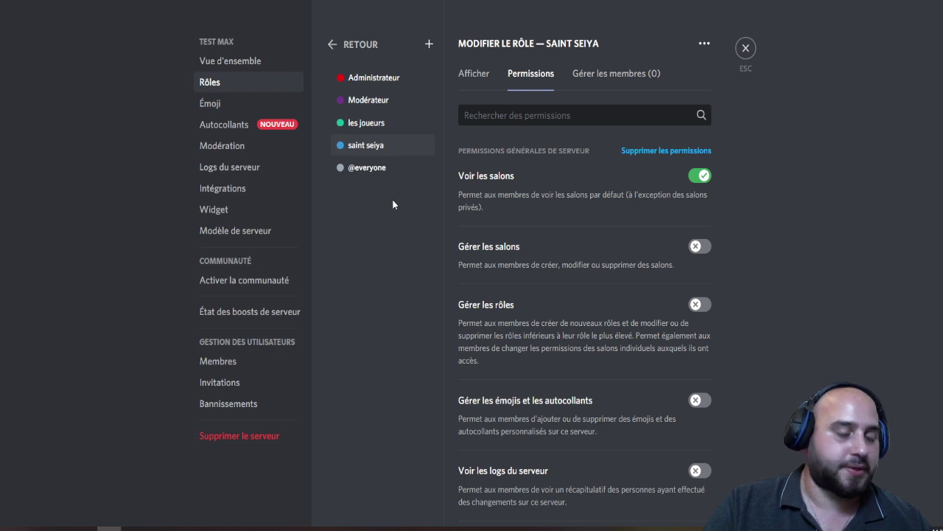
pyautogui.click(376, 125)
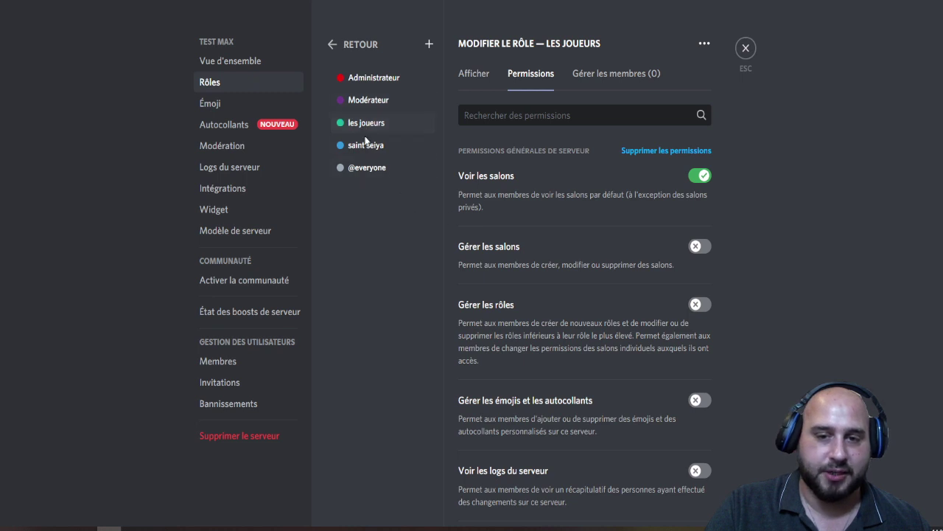
pyautogui.moveTo(361, 124); pyautogui.dragTo(369, 151)
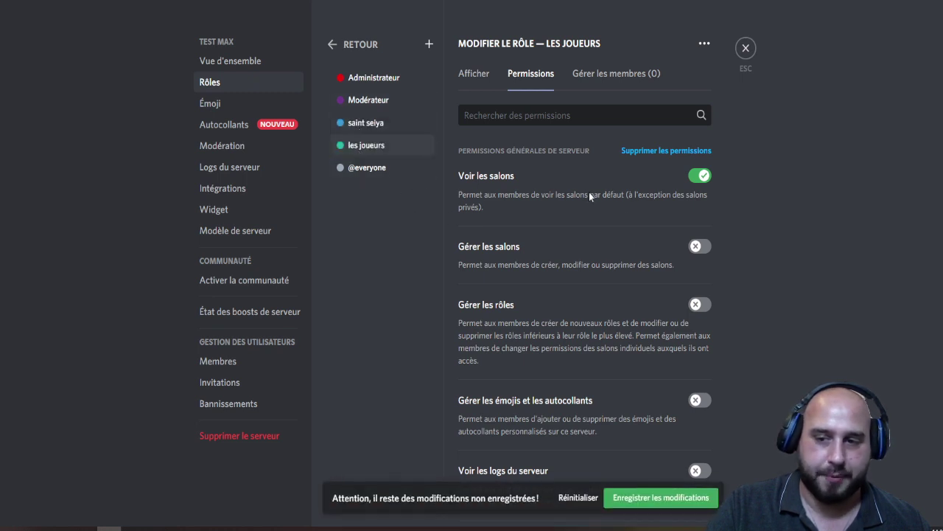
# - Compare the permissions of the les joueurs and saint seiya roles, examining the general, member and text channel settings
pyautogui.scroll(-10, 656, 194)
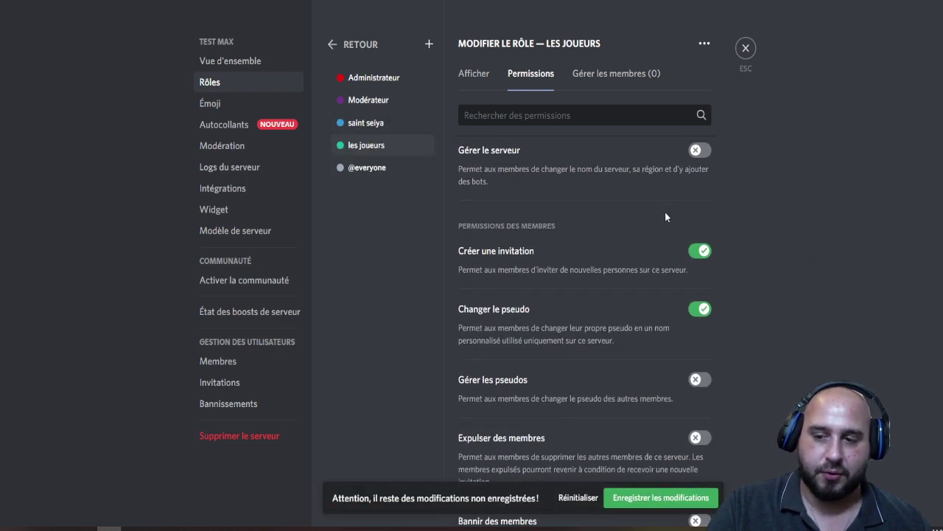
pyautogui.scroll(-3, 567, 251)
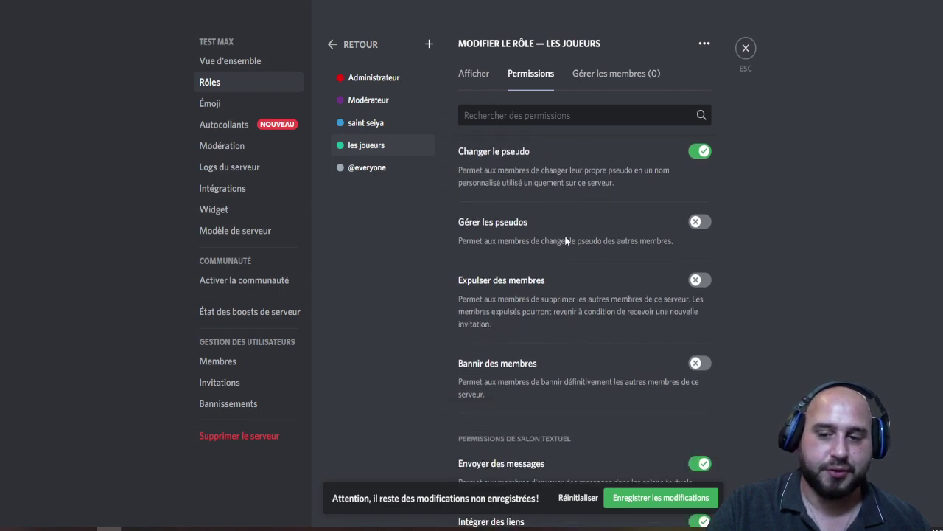
pyautogui.scroll(-8, 565, 293)
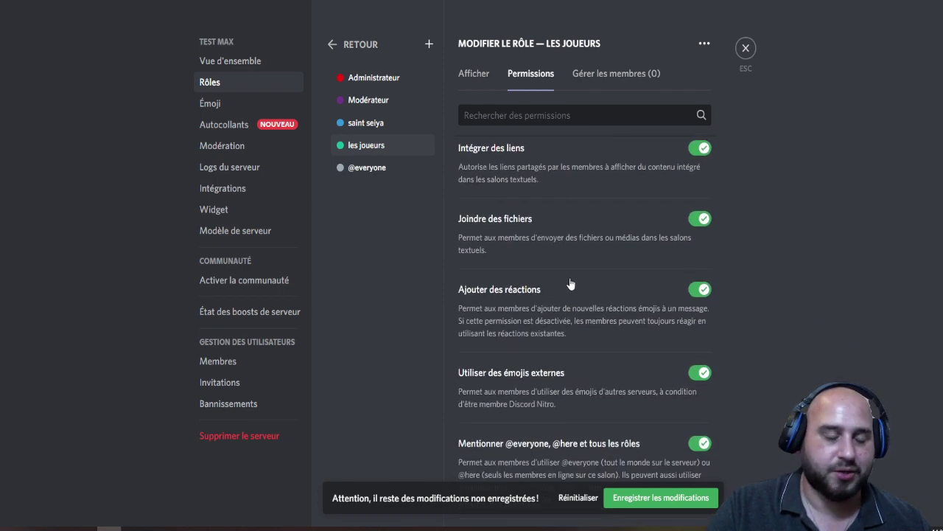
pyautogui.scroll(20, 571, 278)
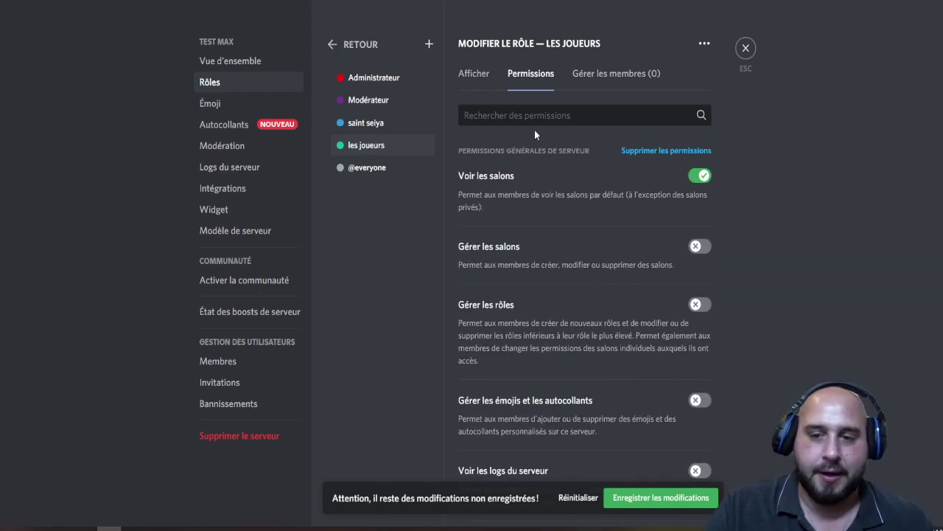
pyautogui.click(368, 124)
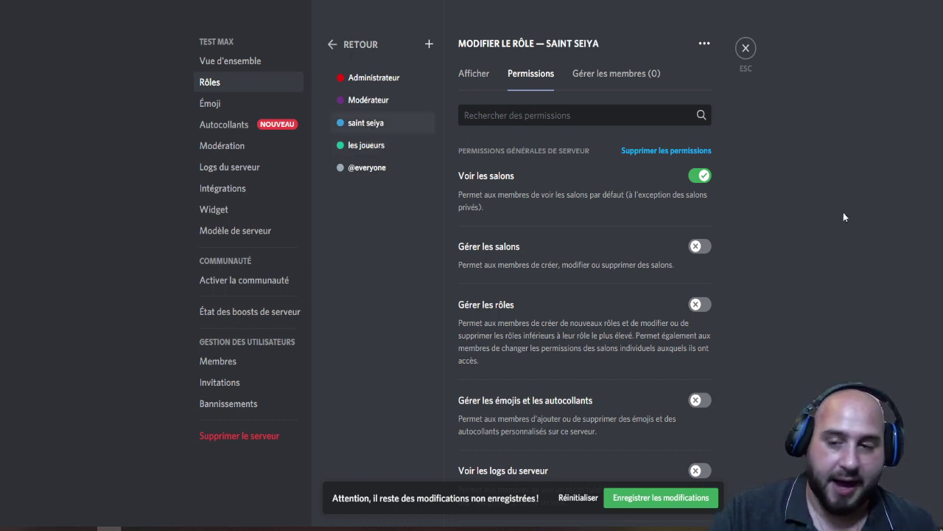
pyautogui.scroll(-1, 659, 215)
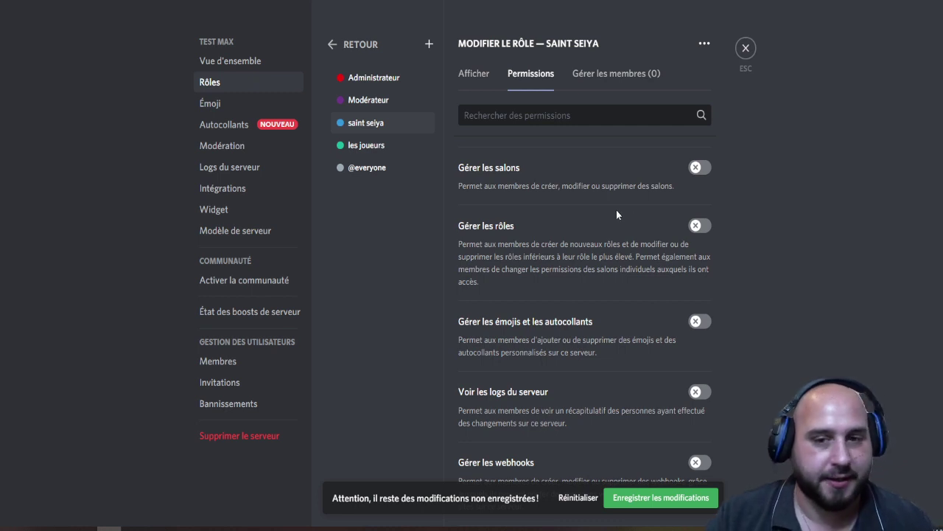
pyautogui.scroll(-1, 634, 209)
pyautogui.scroll(2, 646, 189)
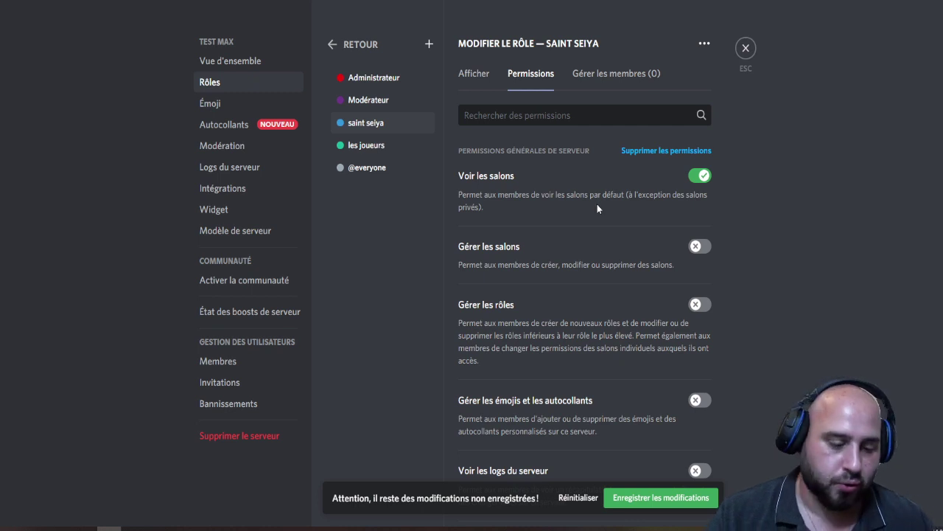
pyautogui.scroll(-3, 606, 259)
pyautogui.scroll(3, 605, 263)
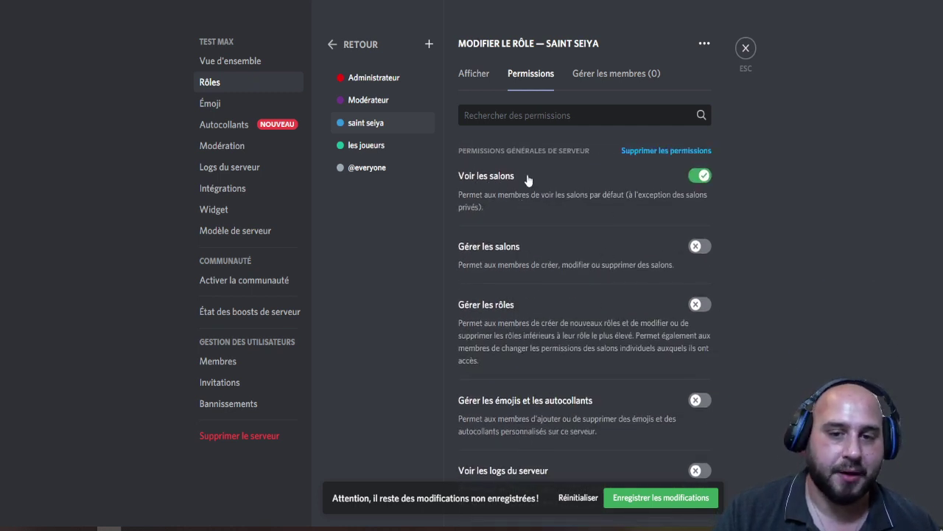
# - Turn off Créer une invitation for the les joueurs role while keeping Changer le pseudo enabled
pyautogui.click(384, 147)
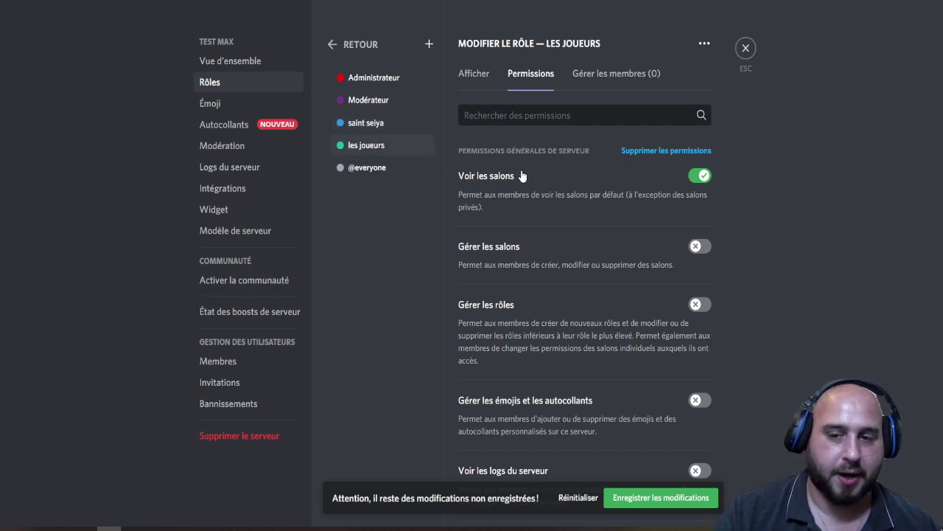
pyautogui.scroll(-5, 511, 208)
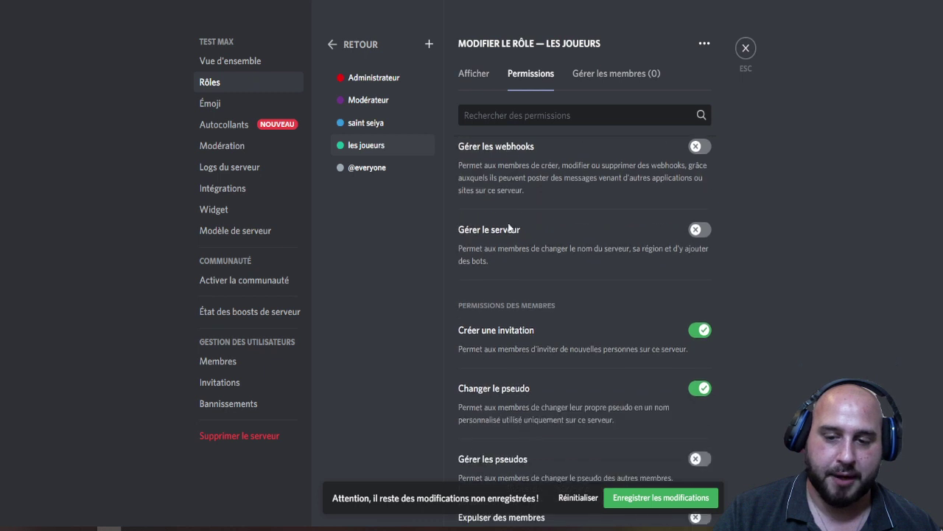
pyautogui.scroll(-3, 509, 213)
pyautogui.click(700, 172)
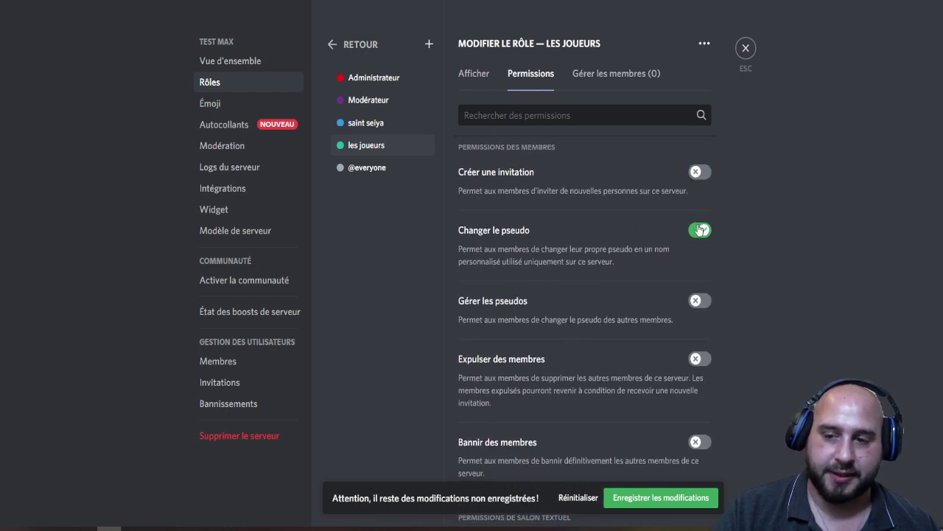
pyautogui.click(700, 230)
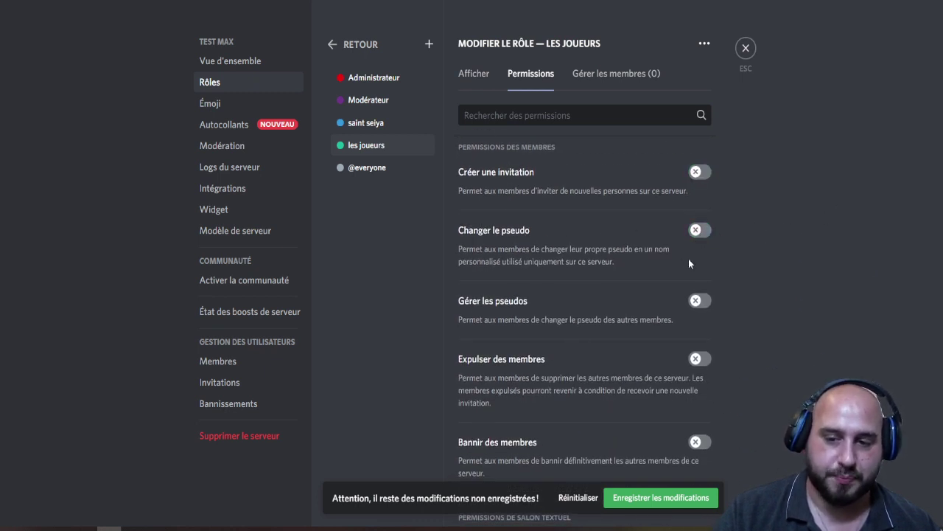
pyautogui.click(699, 231)
pyautogui.scroll(-1, 693, 243)
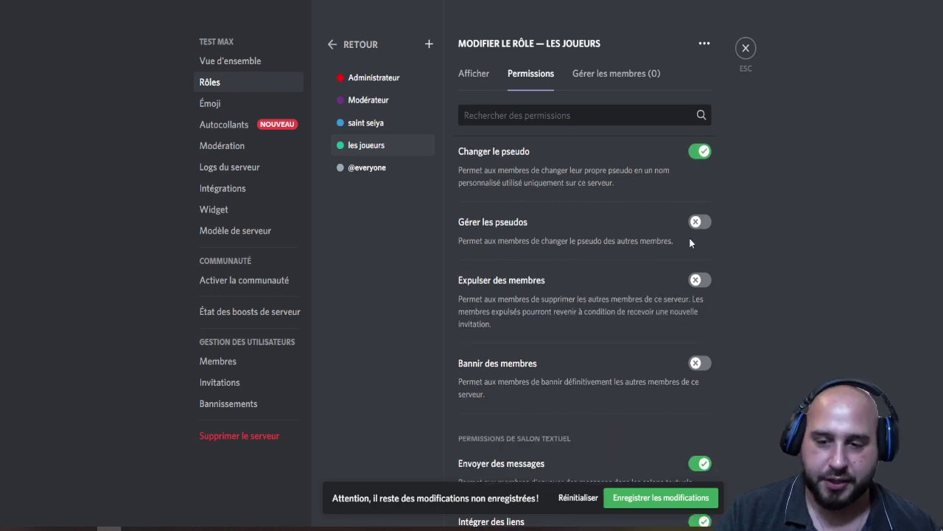
# - Turn off Envoyer des messages, Intégrer des liens and Joindre des fichiers for the les joueurs role
pyautogui.scroll(-1, 612, 247)
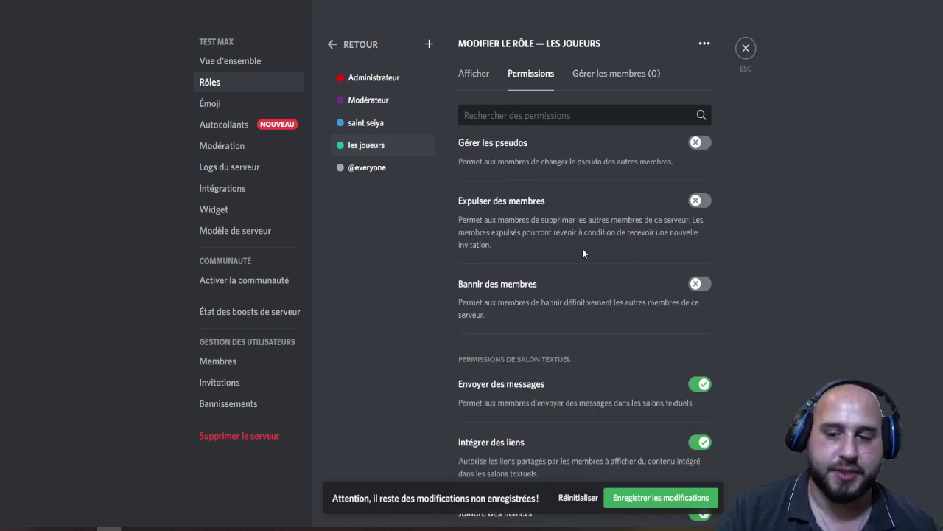
pyautogui.scroll(-2, 586, 256)
pyautogui.click(699, 226)
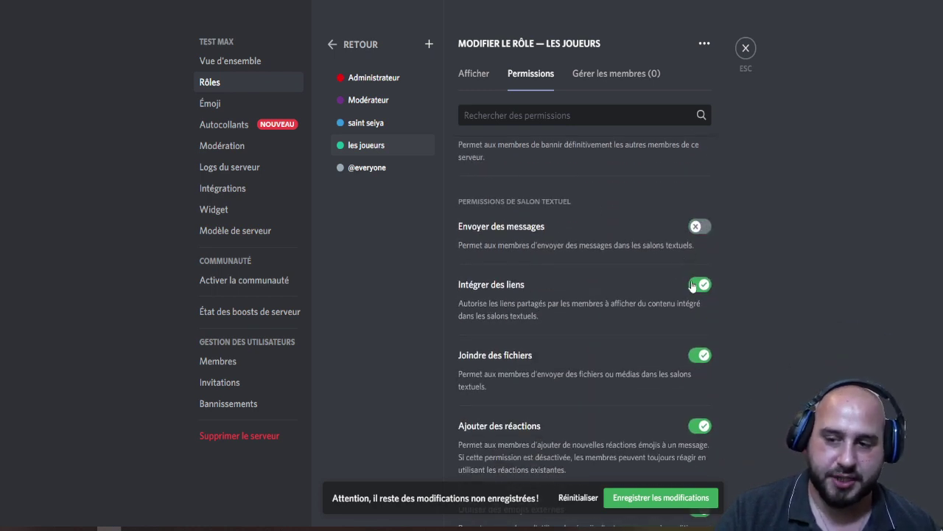
pyautogui.click(694, 286)
pyautogui.click(696, 353)
pyautogui.scroll(-3, 700, 288)
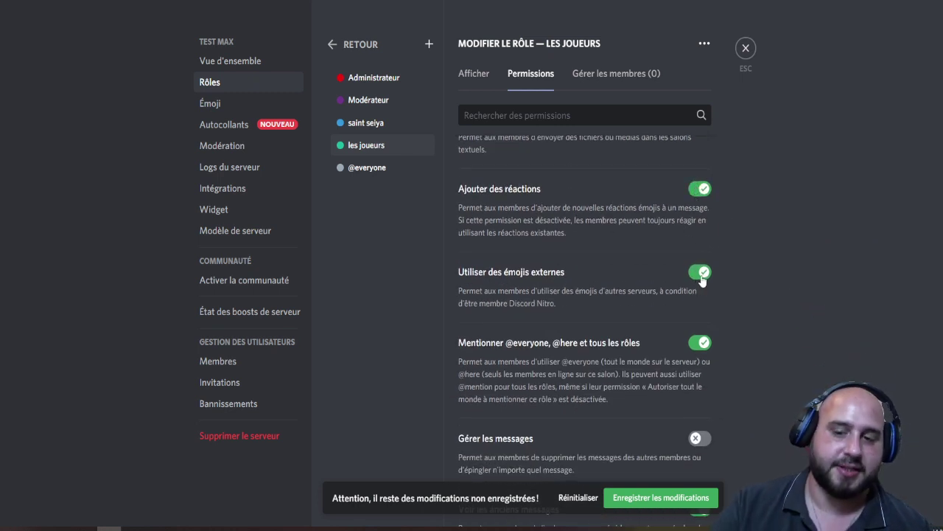
pyautogui.click(700, 342)
pyautogui.scroll(-5, 715, 317)
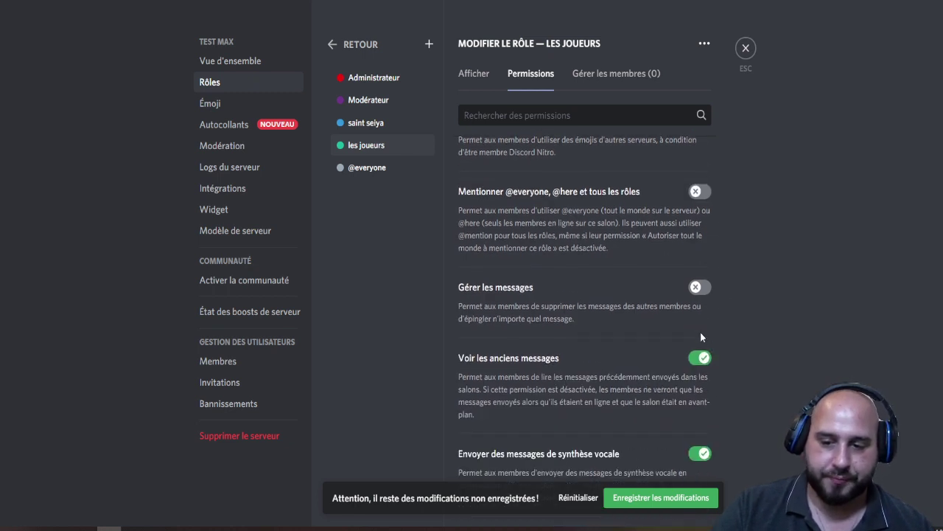
pyautogui.scroll(-1, 692, 405)
pyautogui.click(700, 368)
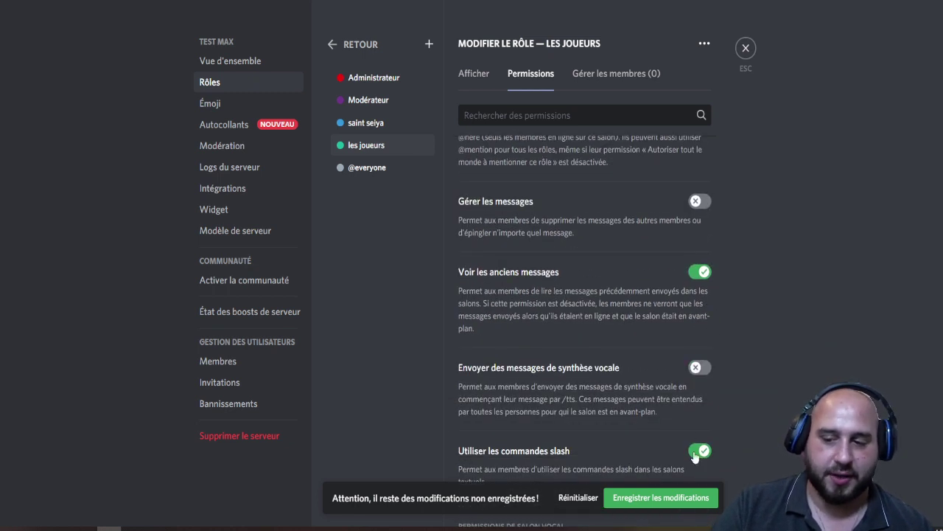
pyautogui.click(700, 451)
# - Turn off Se connecter, Parler, Vidéo and Utiliser la Détection de la voix for les joueurs, and save the changes
pyautogui.scroll(-5, 691, 346)
pyautogui.click(700, 314)
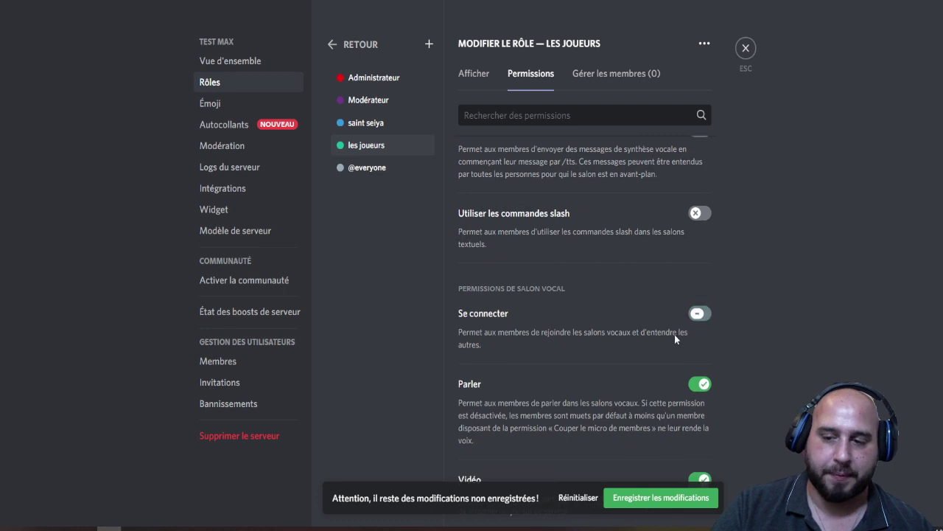
pyautogui.click(697, 386)
pyautogui.scroll(-3, 691, 413)
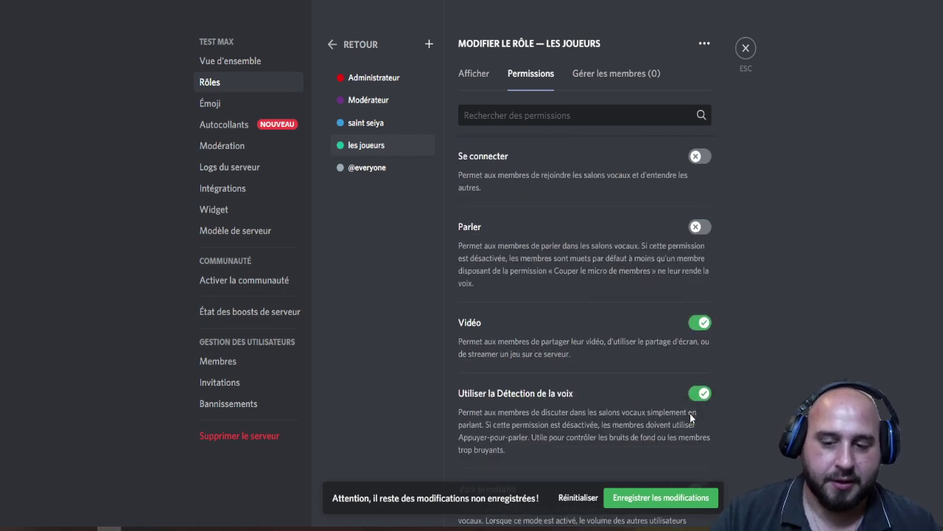
pyautogui.click(700, 321)
pyautogui.click(703, 392)
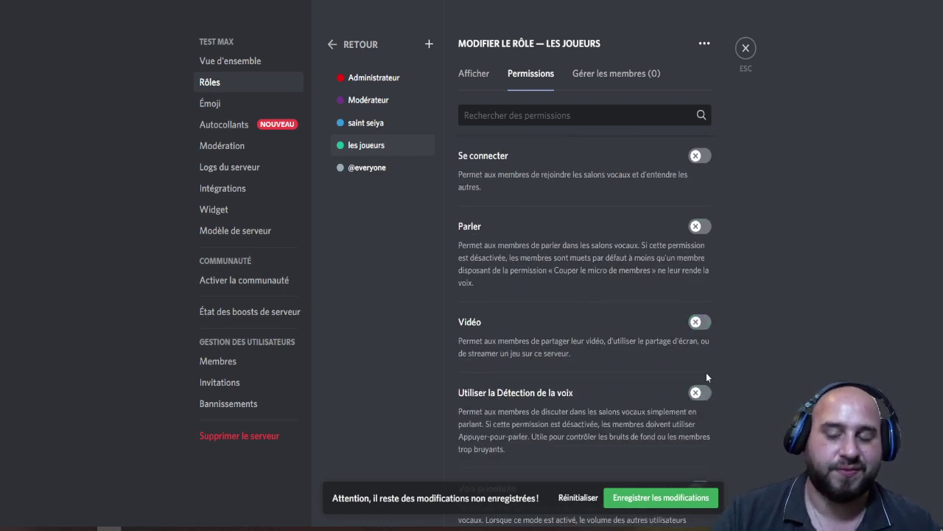
pyautogui.scroll(-4, 705, 365)
pyautogui.scroll(-2, 700, 356)
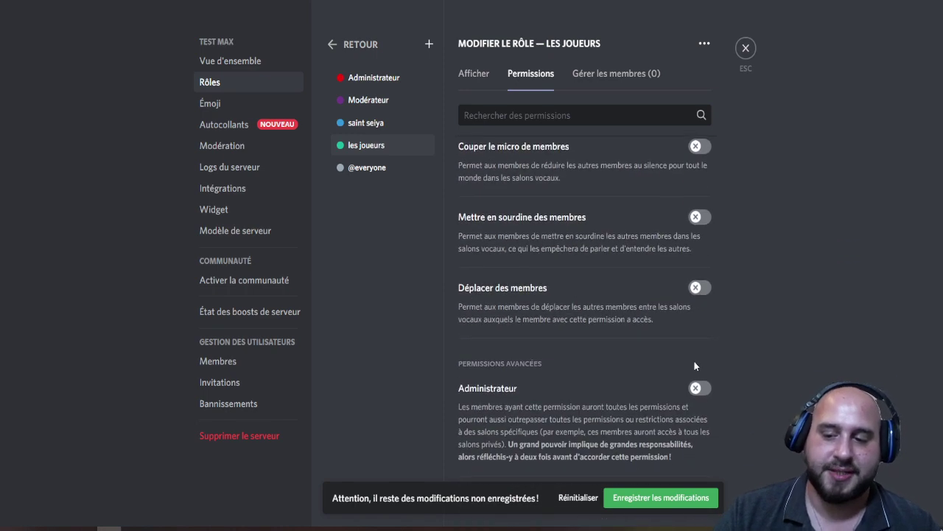
pyautogui.click(697, 493)
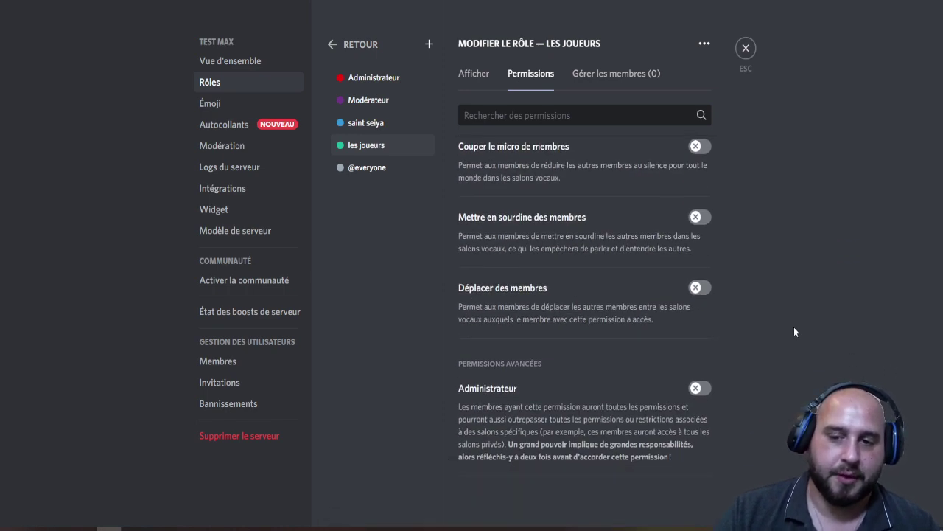
# - Review the permissions of the les joueurs role, from the general server settings through the text and voice channel settings
pyautogui.scroll(3, 670, 314)
pyautogui.scroll(10, 671, 313)
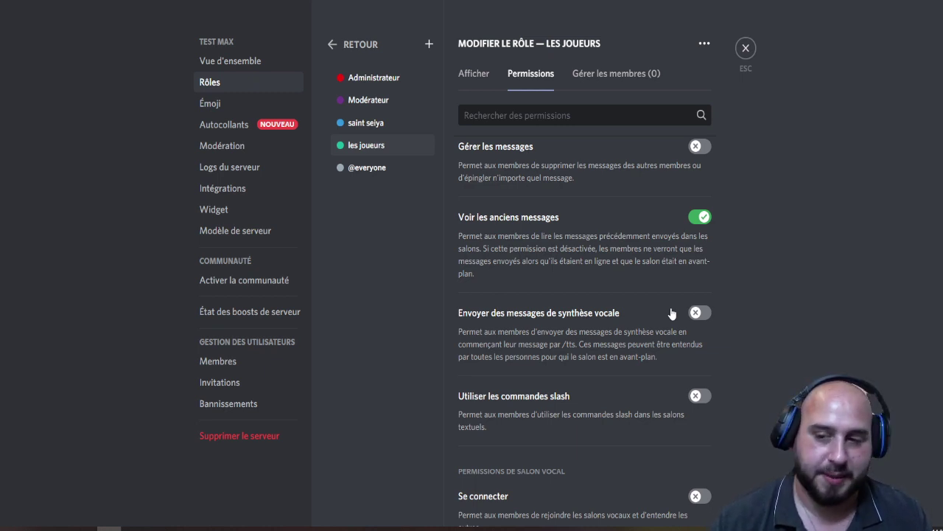
pyautogui.scroll(10, 524, 222)
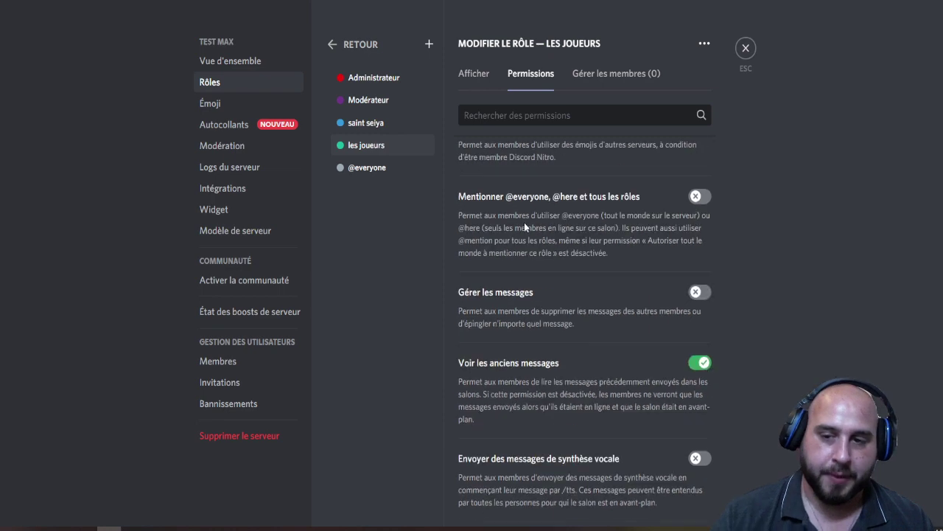
pyautogui.scroll(15, 550, 210)
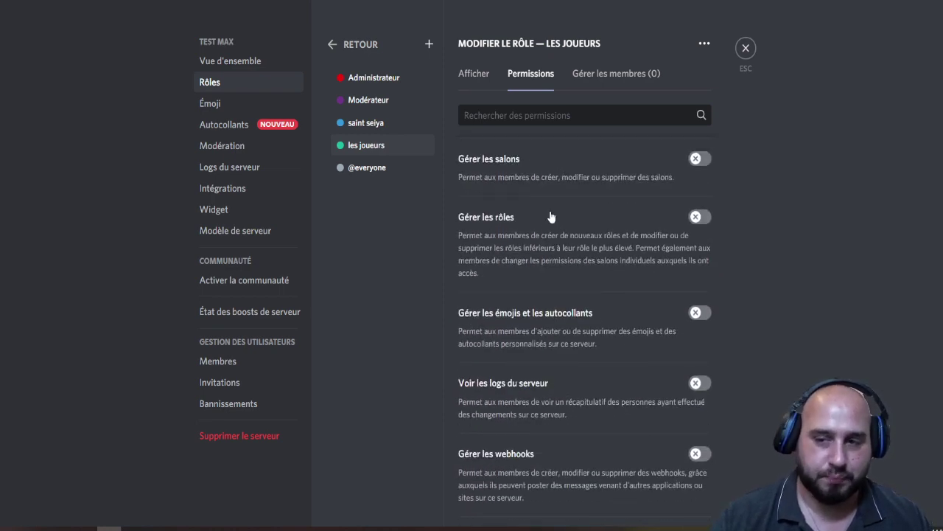
pyautogui.scroll(-12, 509, 211)
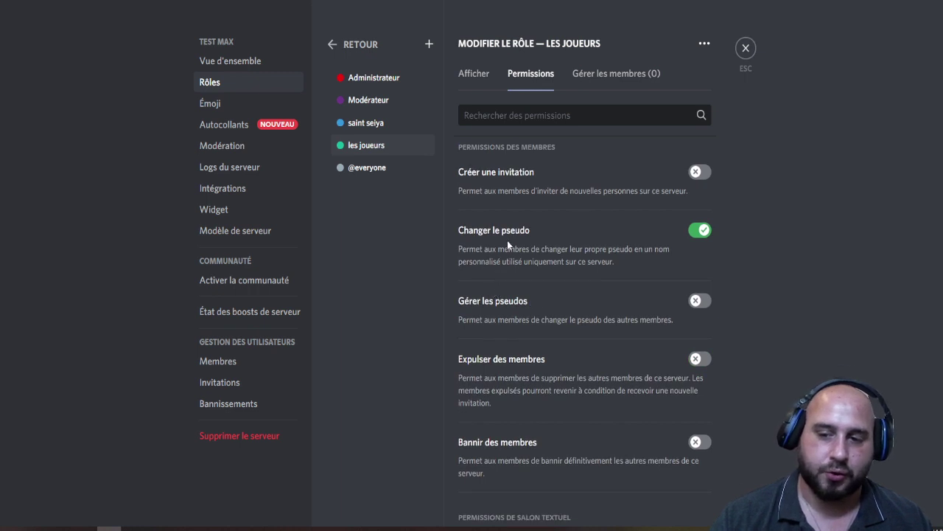
pyautogui.scroll(-8, 525, 287)
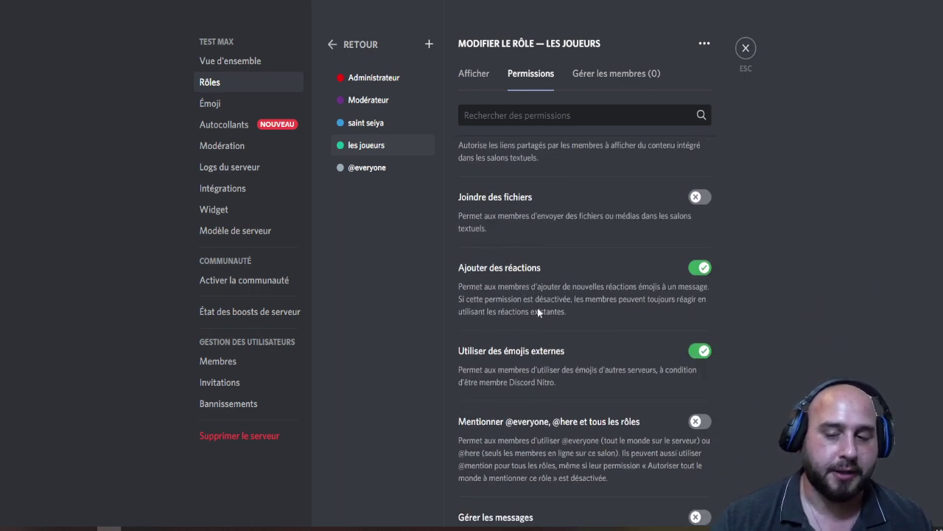
pyautogui.scroll(-4, 567, 325)
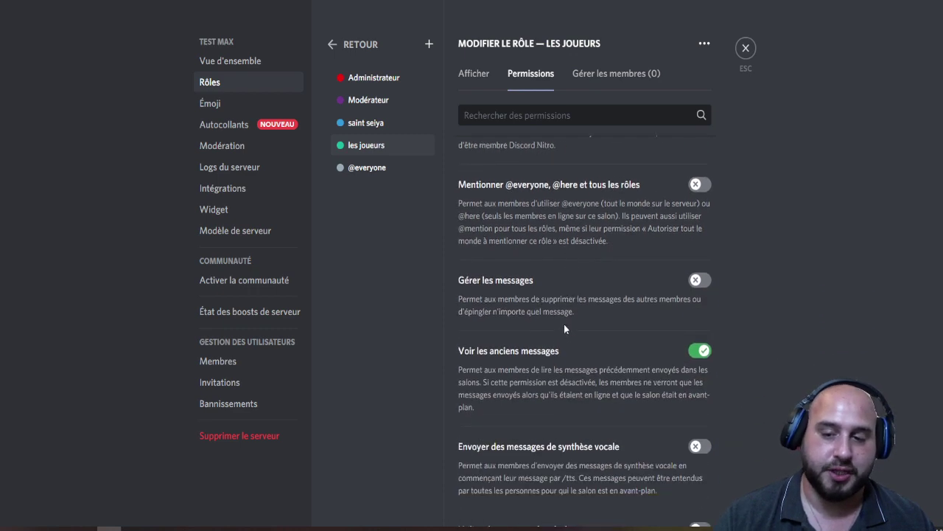
pyautogui.scroll(-12, 584, 336)
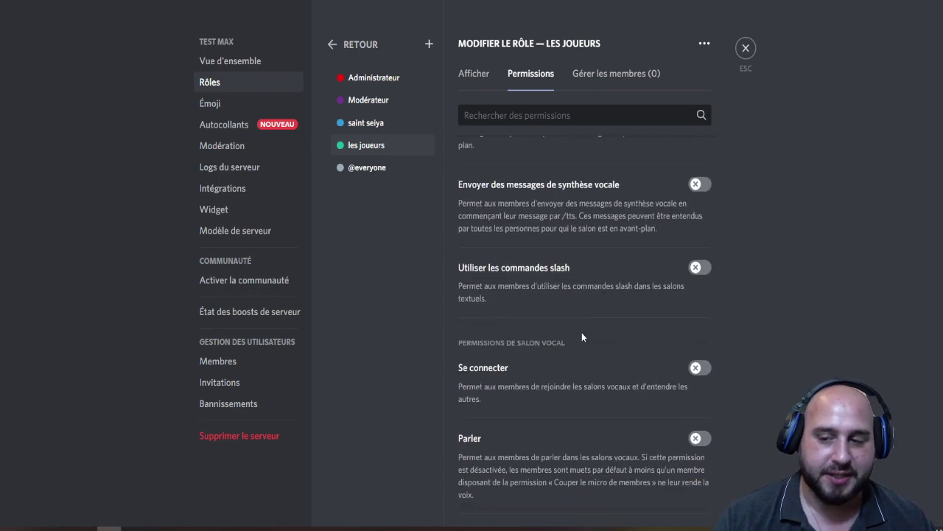
# - Open the saint seiya role's permissions and examine its voice, text, member and general server settings
pyautogui.click(362, 123)
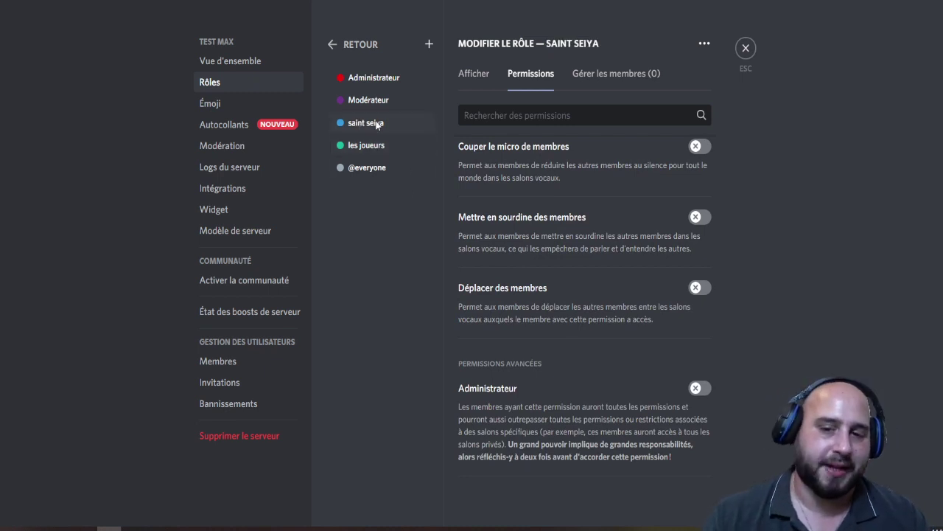
pyautogui.scroll(3, 574, 260)
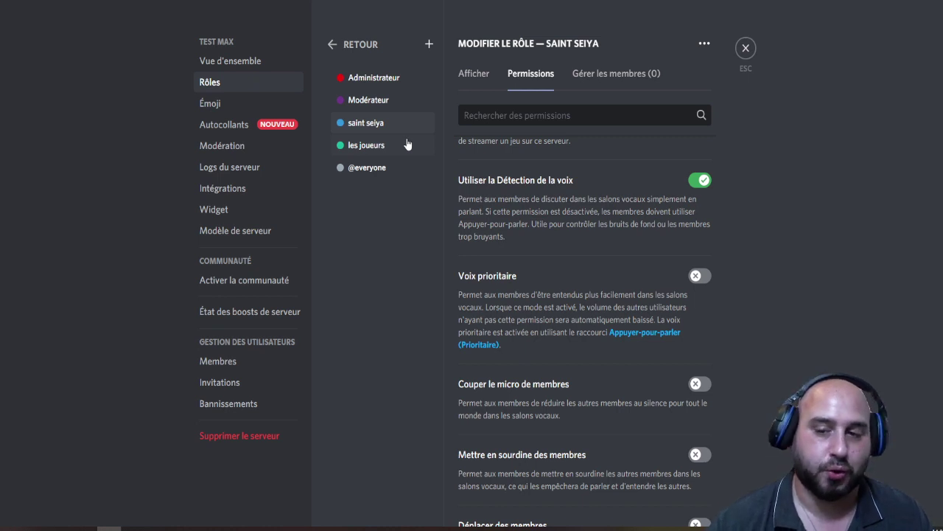
pyautogui.scroll(-2, 611, 208)
pyautogui.scroll(-1, 634, 228)
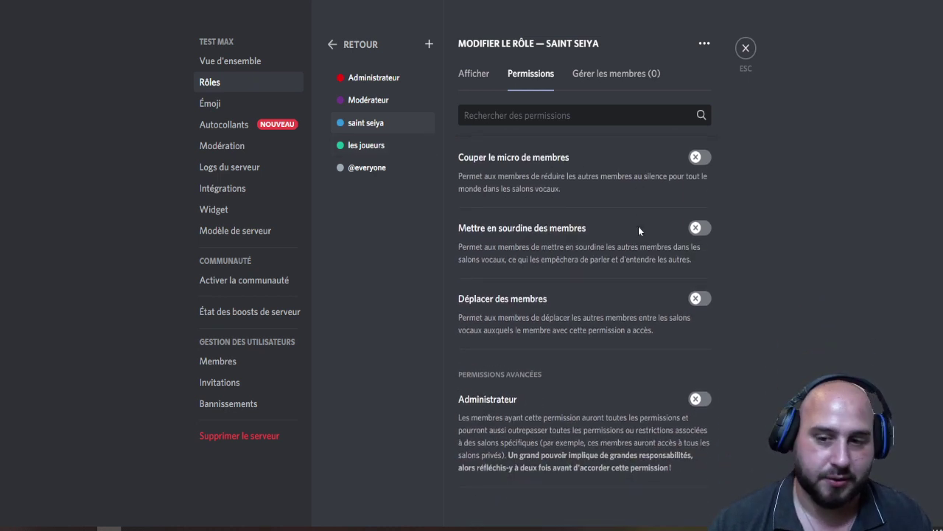
pyautogui.scroll(3, 632, 243)
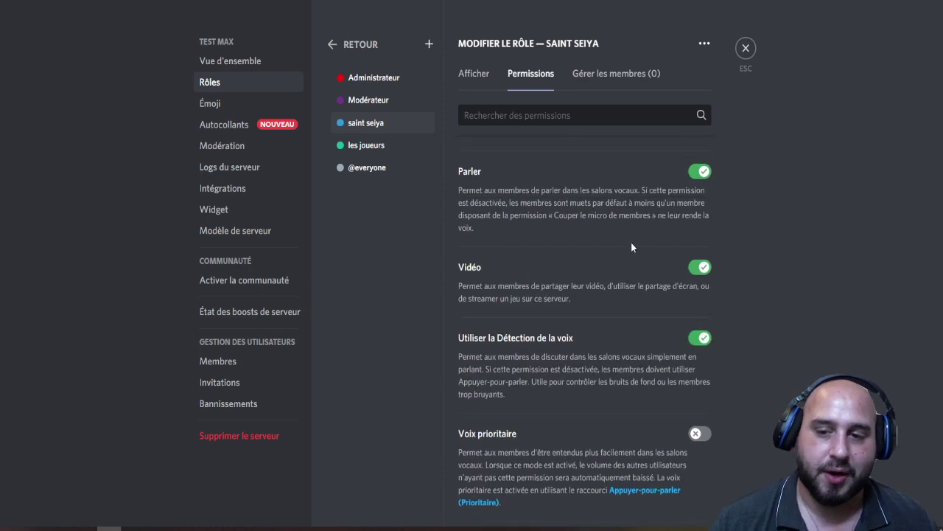
pyautogui.scroll(5, 632, 239)
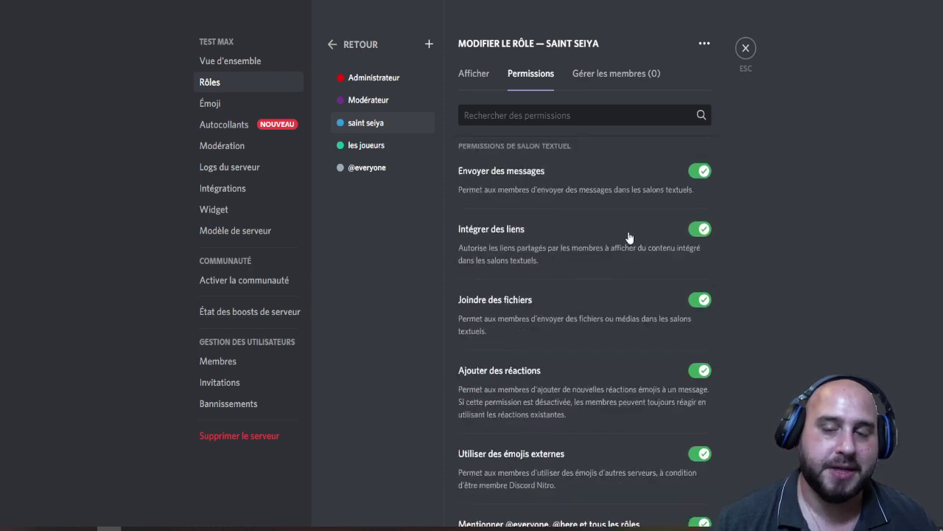
pyautogui.scroll(6, 630, 236)
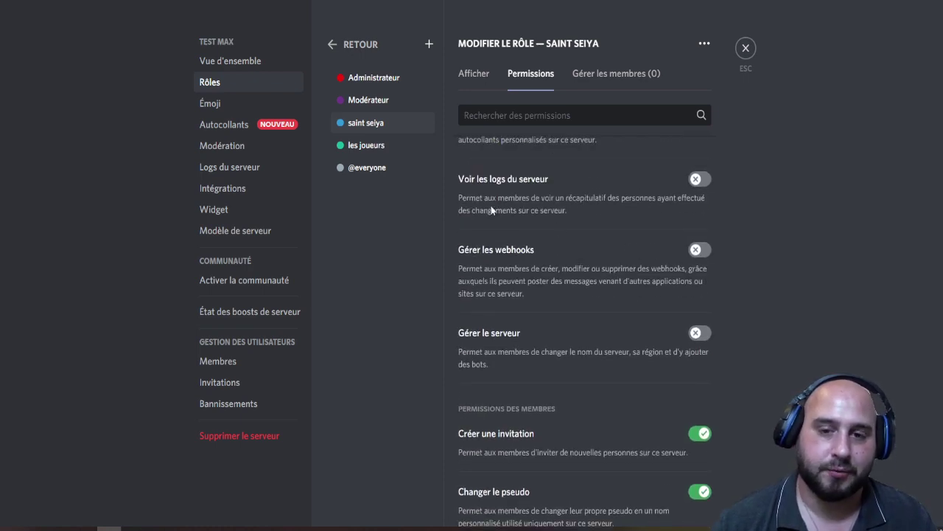
pyautogui.scroll(4, 522, 187)
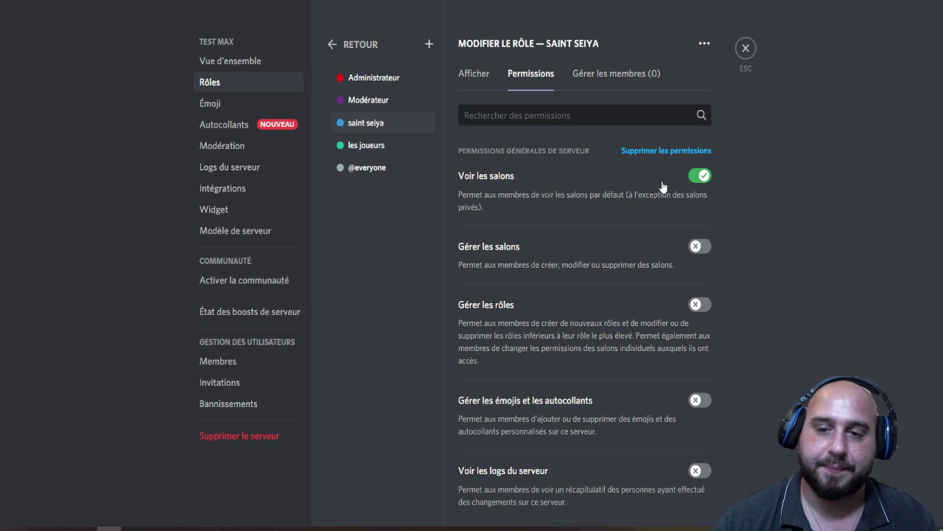
# - Turn off Créer une invitation and Changer le pseudo for the saint seiya role
pyautogui.scroll(-5, 674, 181)
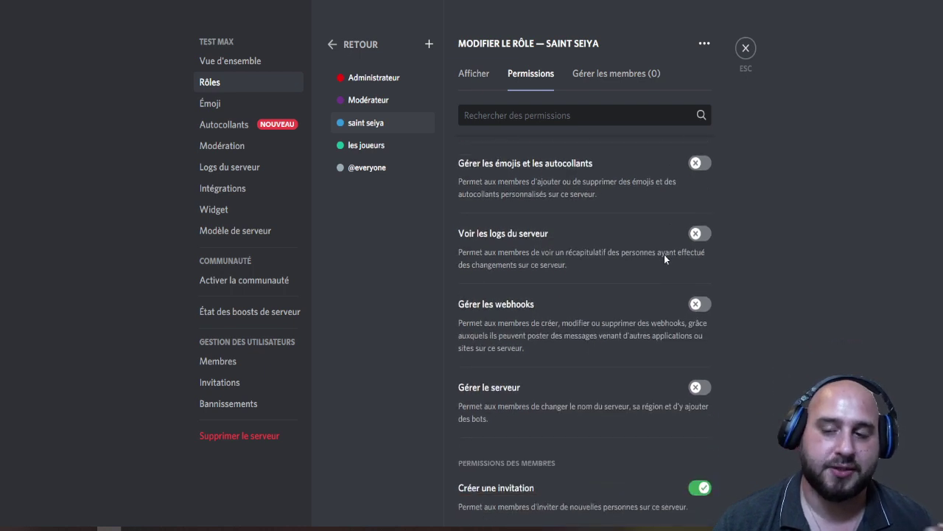
pyautogui.scroll(-3, 664, 258)
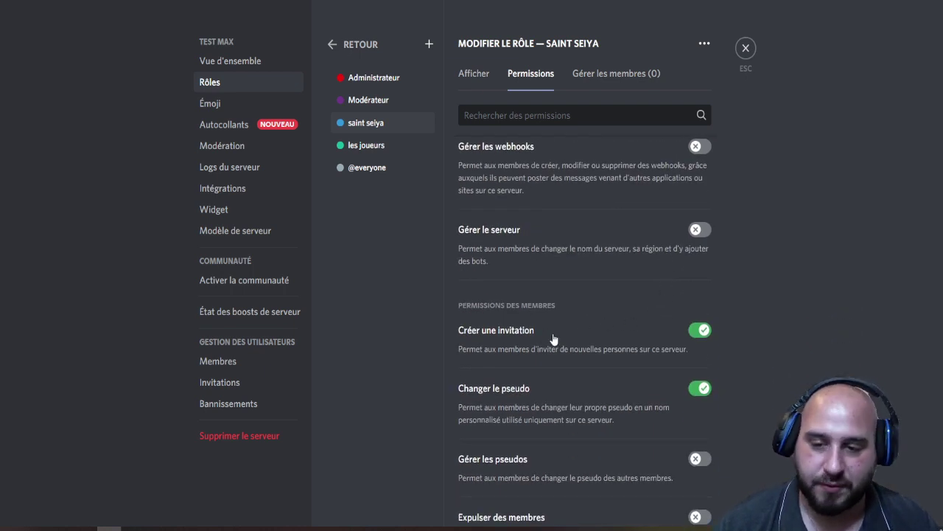
pyautogui.scroll(-2, 554, 338)
pyautogui.click(699, 251)
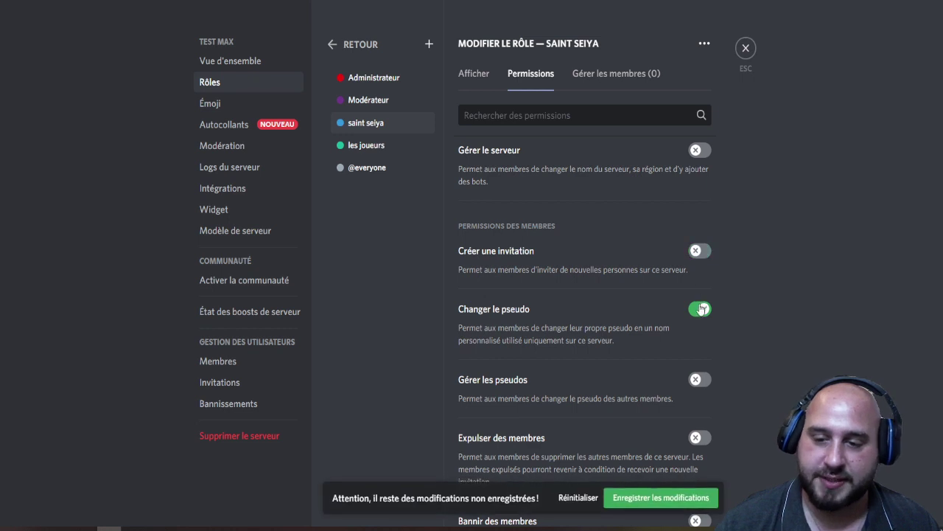
pyautogui.click(701, 309)
# - Turn off Envoyer des messages, Intégrer des liens and Joindre des fichiers for the saint seiya role
pyautogui.scroll(-5, 693, 311)
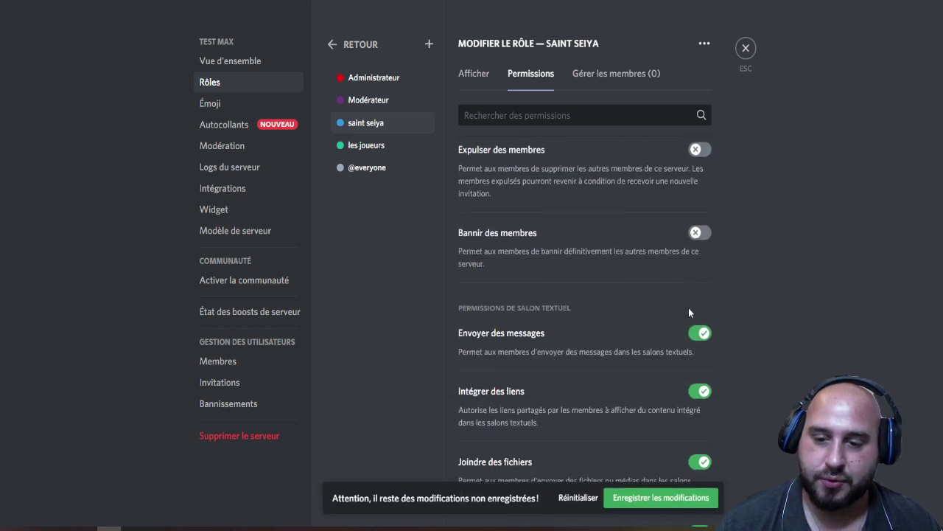
pyautogui.click(700, 306)
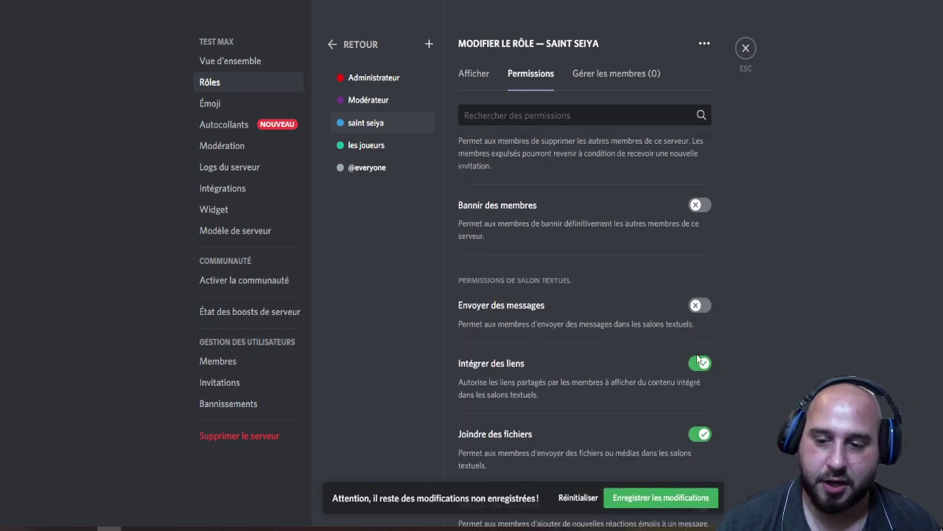
pyautogui.click(698, 363)
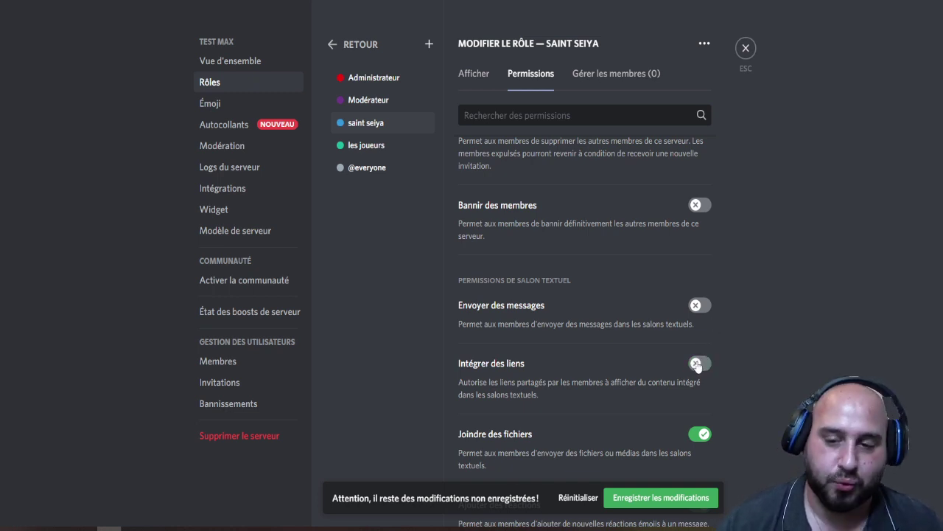
pyautogui.scroll(-3, 680, 352)
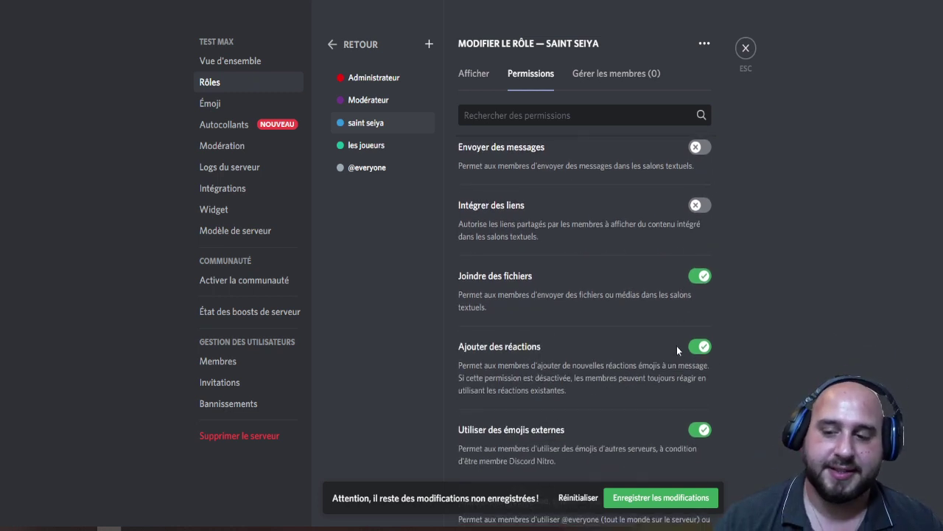
pyautogui.click(695, 276)
pyautogui.scroll(-2, 686, 295)
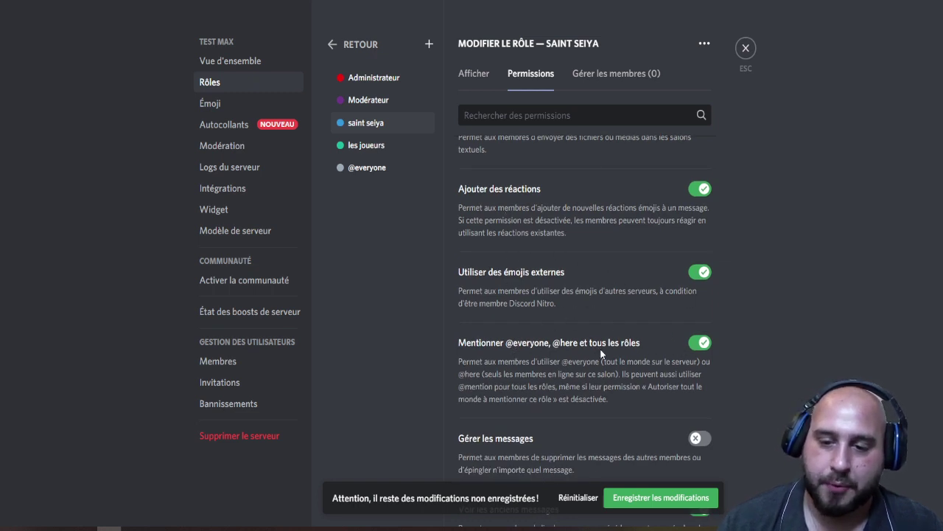
pyautogui.click(710, 344)
pyautogui.scroll(-3, 713, 347)
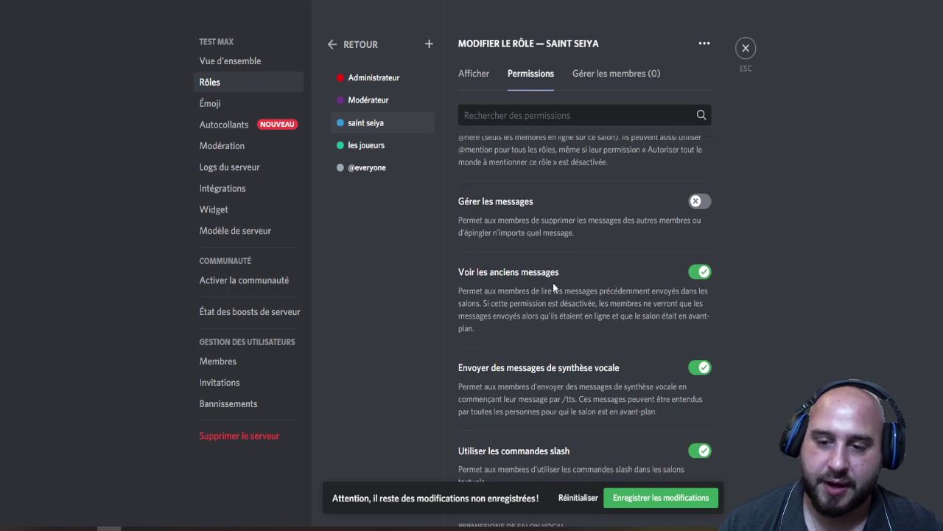
pyautogui.click(700, 369)
pyautogui.click(700, 451)
# - Turn off Se connecter, Parler, Vidéo and Utiliser la Détection de la voix for saint seiya, and save the changes
pyautogui.scroll(-3, 707, 398)
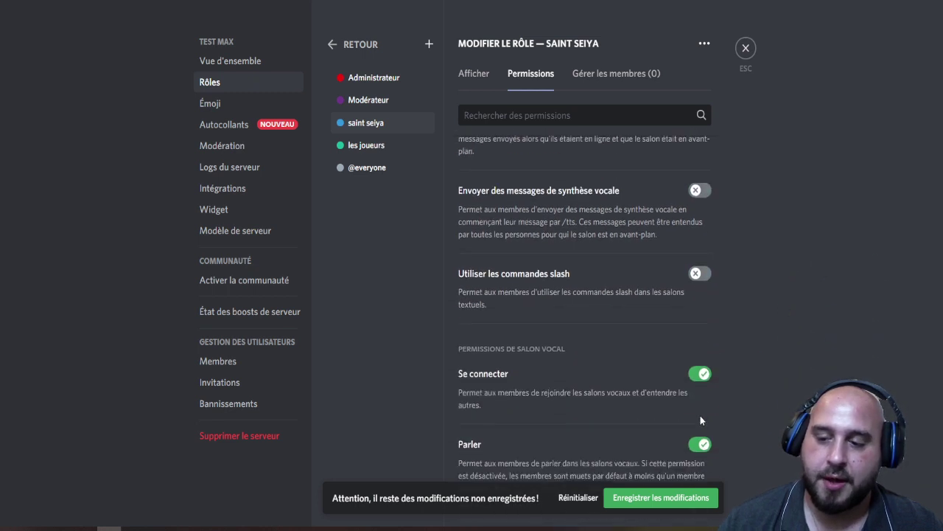
pyautogui.click(699, 315)
pyautogui.click(700, 384)
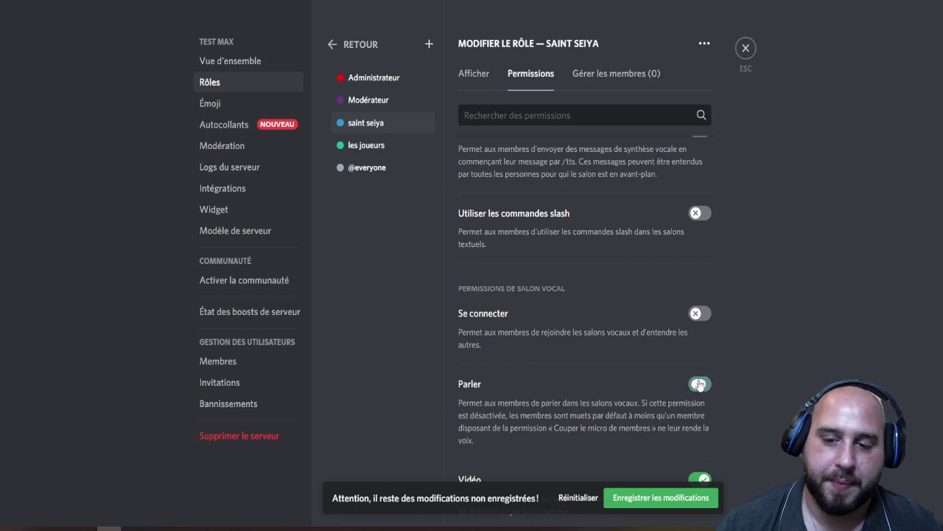
pyautogui.scroll(-2, 704, 334)
pyautogui.click(702, 325)
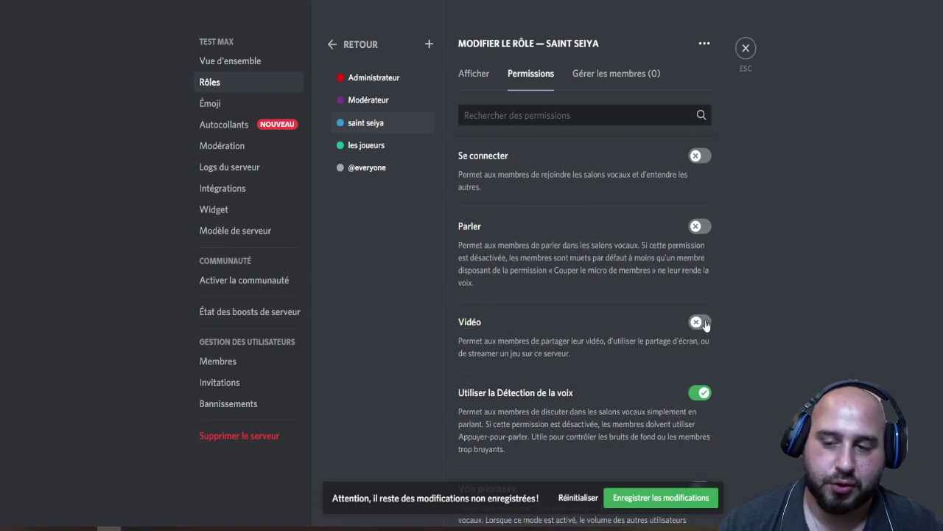
pyautogui.click(699, 394)
pyautogui.scroll(-6, 696, 410)
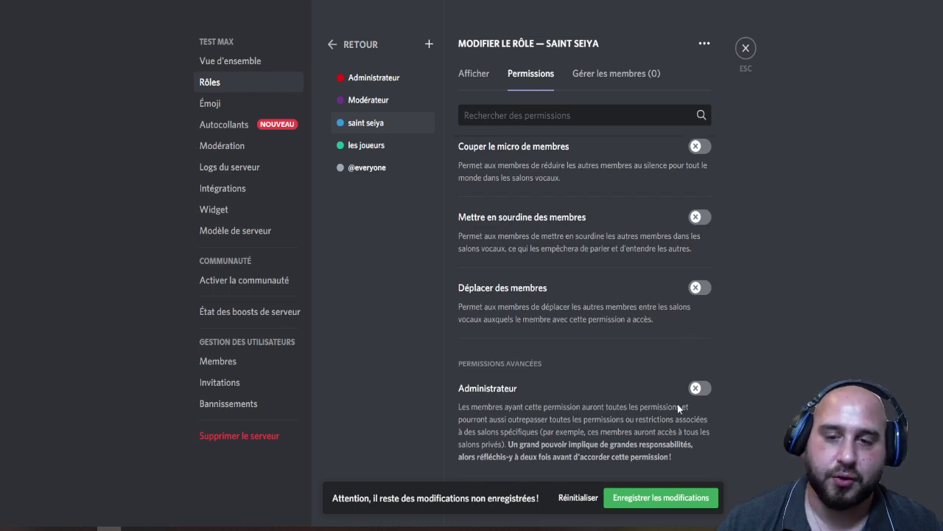
pyautogui.click(653, 503)
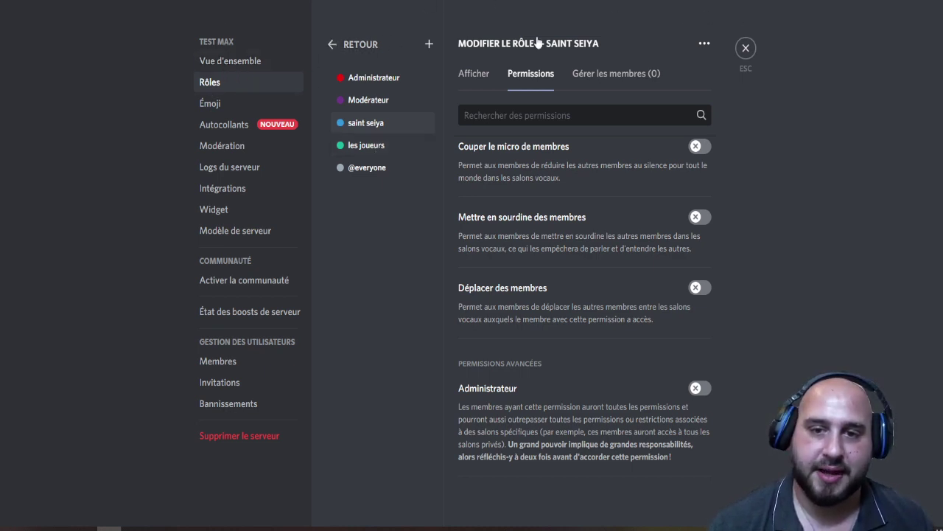
# - Close the test Max server settings and switch to the LEBAZARDUGEEK server
pyautogui.click(751, 47)
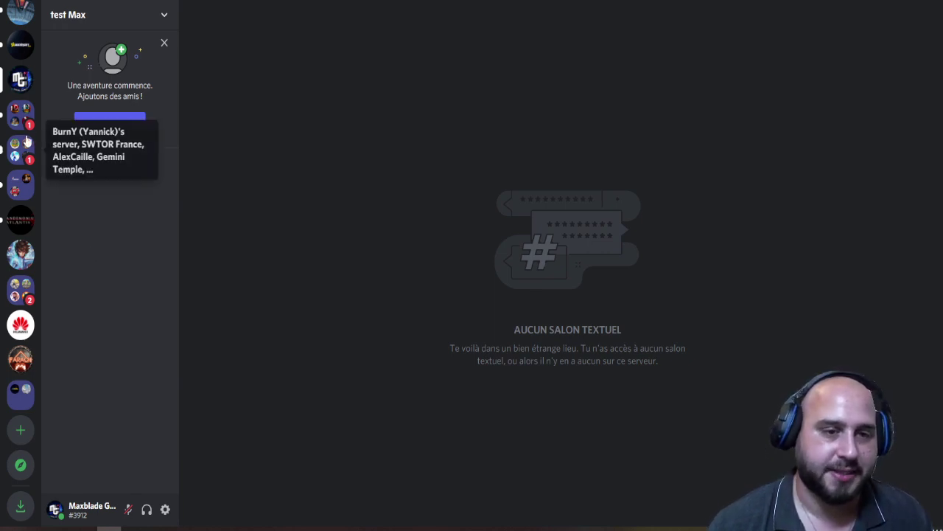
pyautogui.scroll(5, 20, 170)
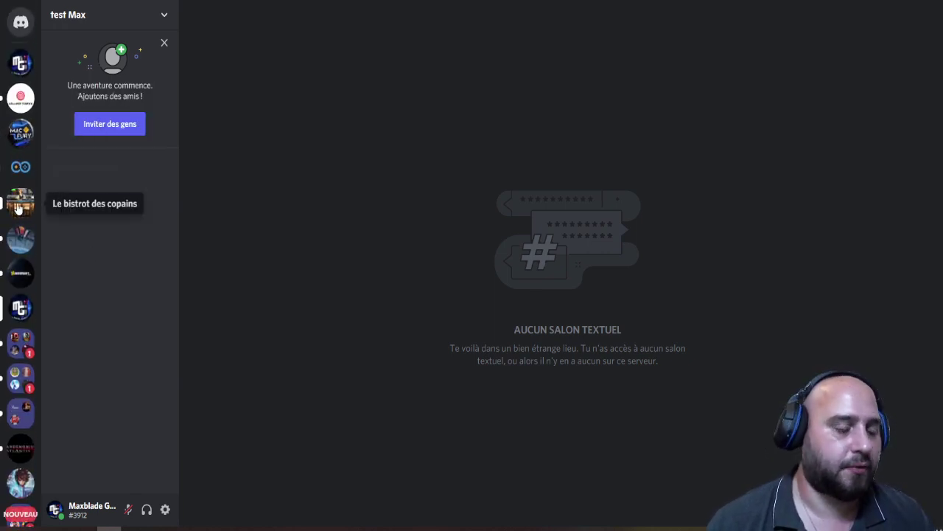
pyautogui.click(20, 169)
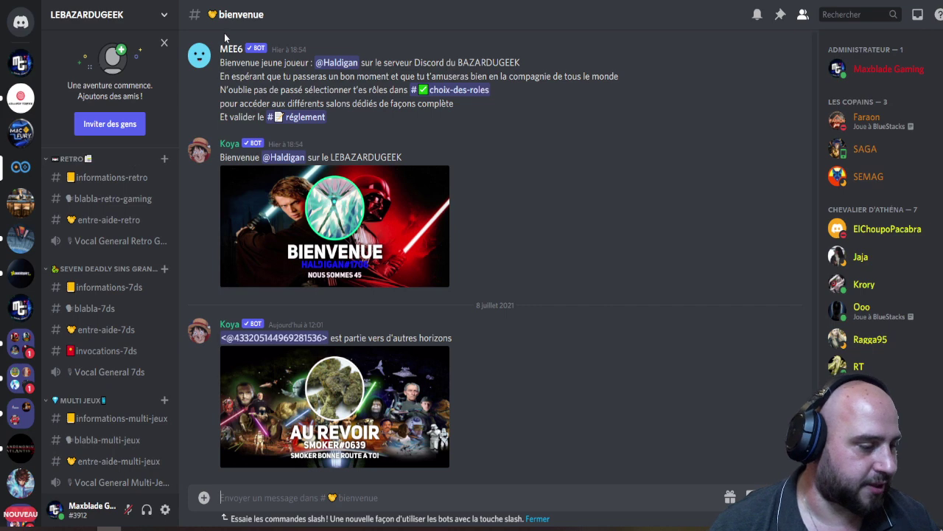
# - Look through the channel categories of the LEBAZARDUGEEK server, from the general sections to the game-specific ones
pyautogui.scroll(-10, 97, 181)
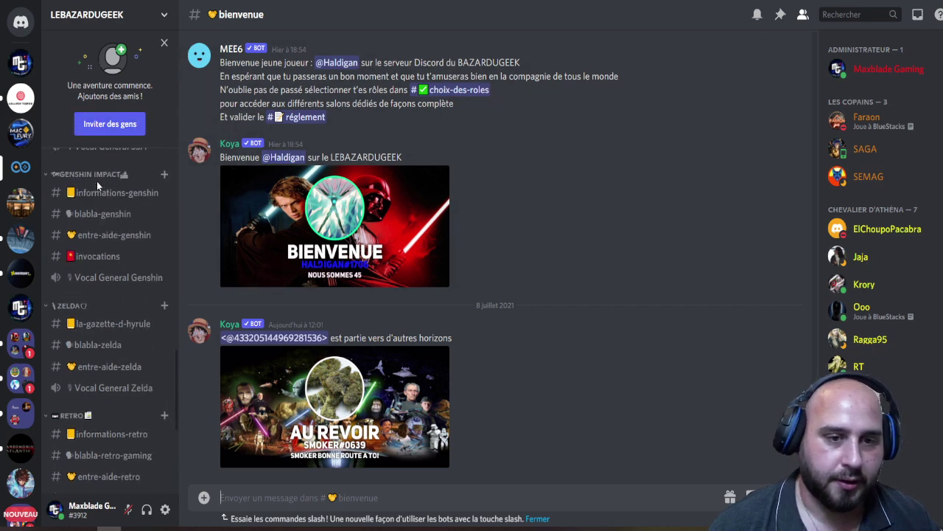
pyautogui.scroll(8, 97, 187)
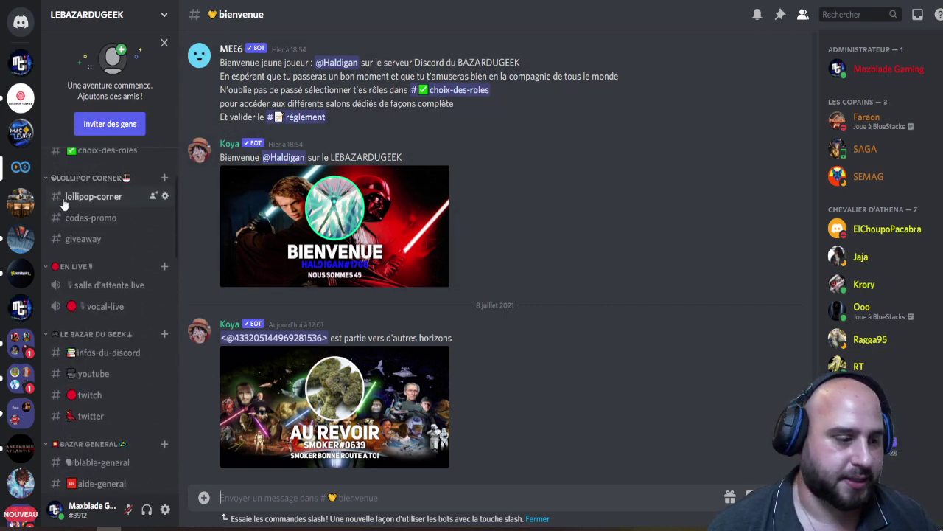
pyautogui.scroll(-8, 82, 307)
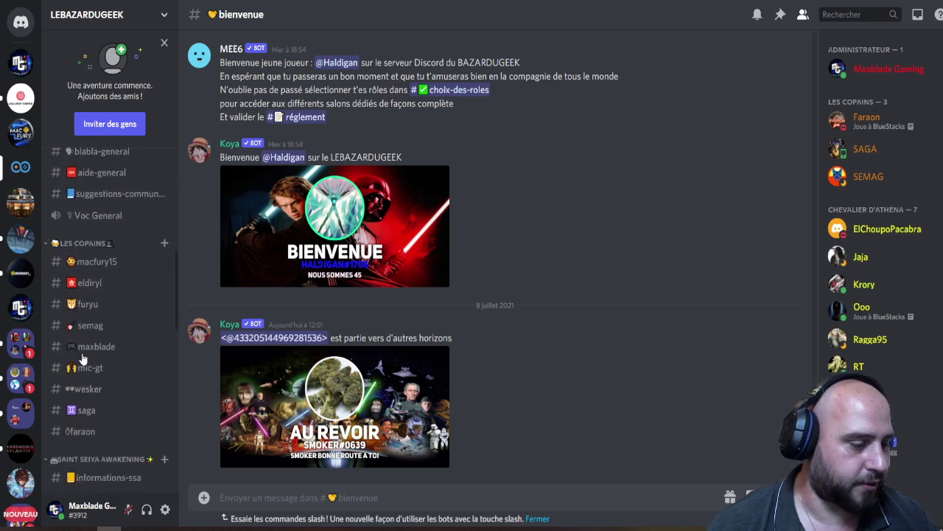
# - Open the Rôles page in LEBAZARDUGEEK's server settings and review the order of the whole role list
pyautogui.click(162, 13)
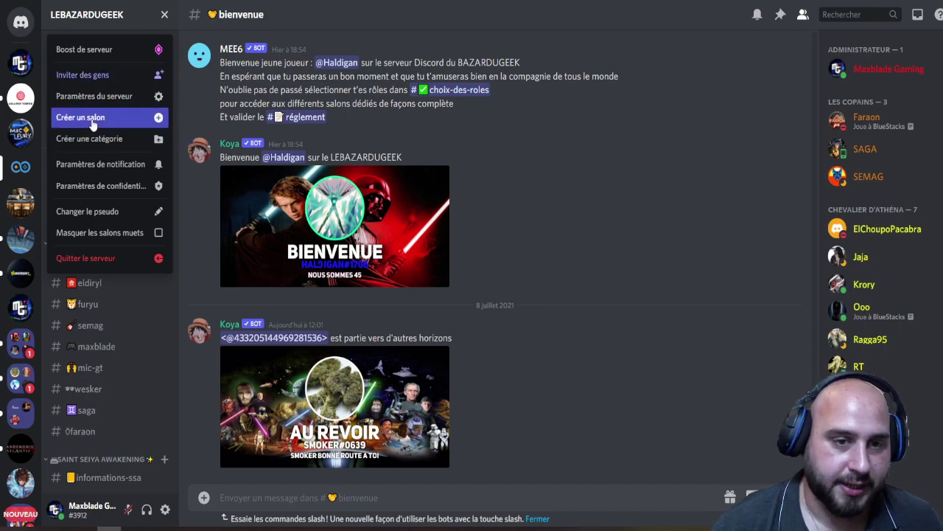
pyautogui.click(92, 101)
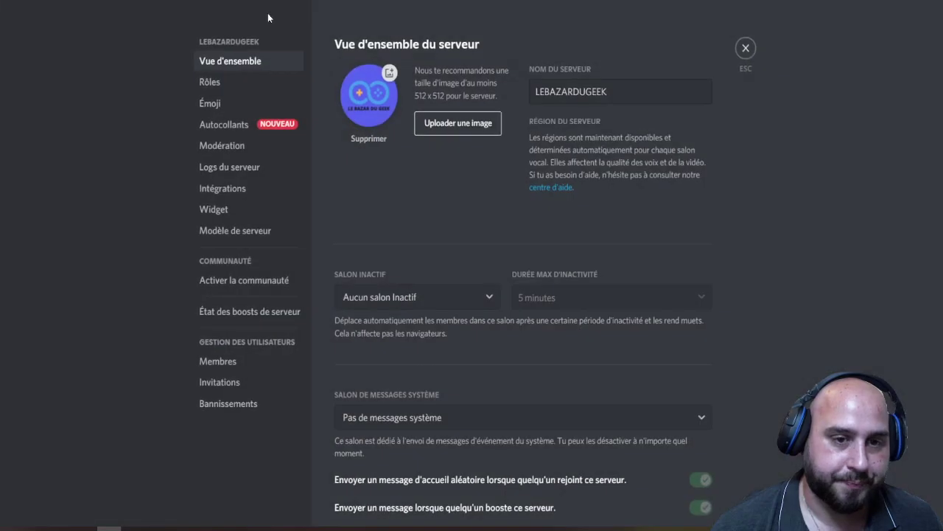
pyautogui.click(210, 83)
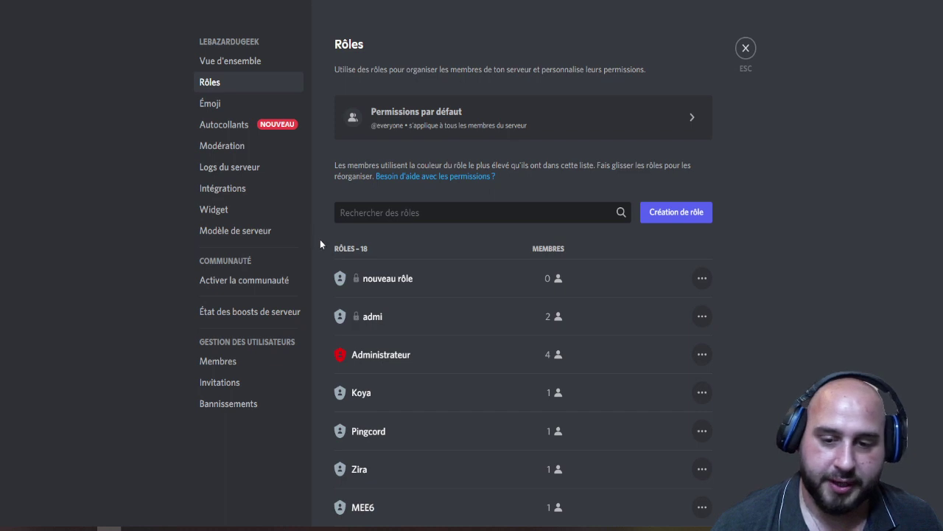
pyautogui.scroll(-5, 332, 236)
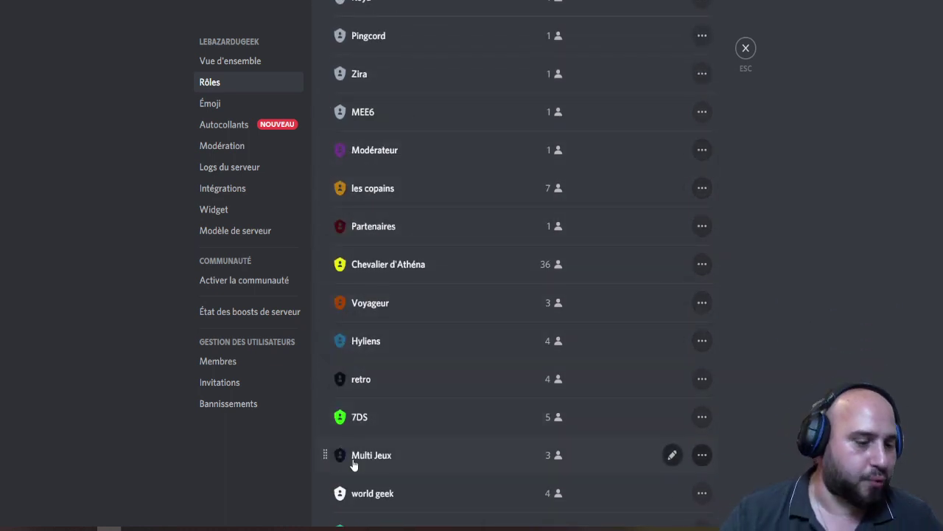
pyautogui.scroll(-1, 358, 476)
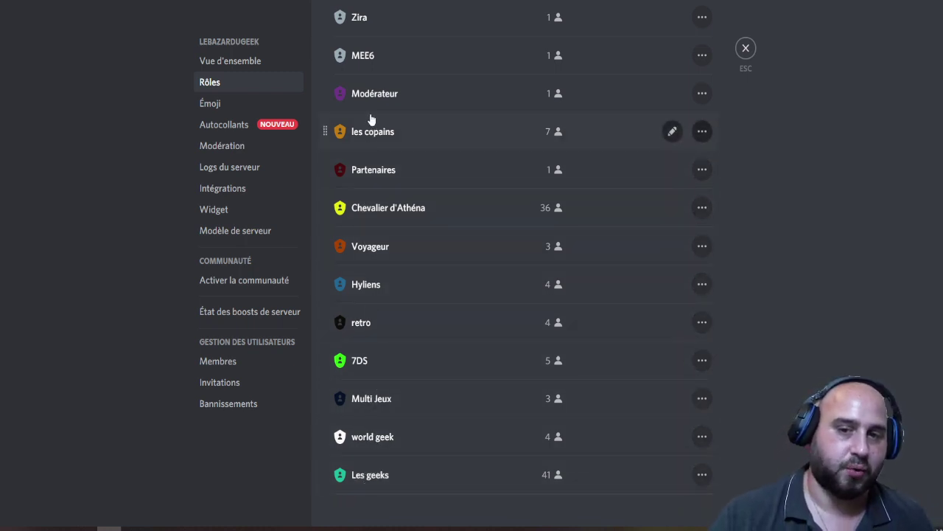
pyautogui.scroll(6, 370, 102)
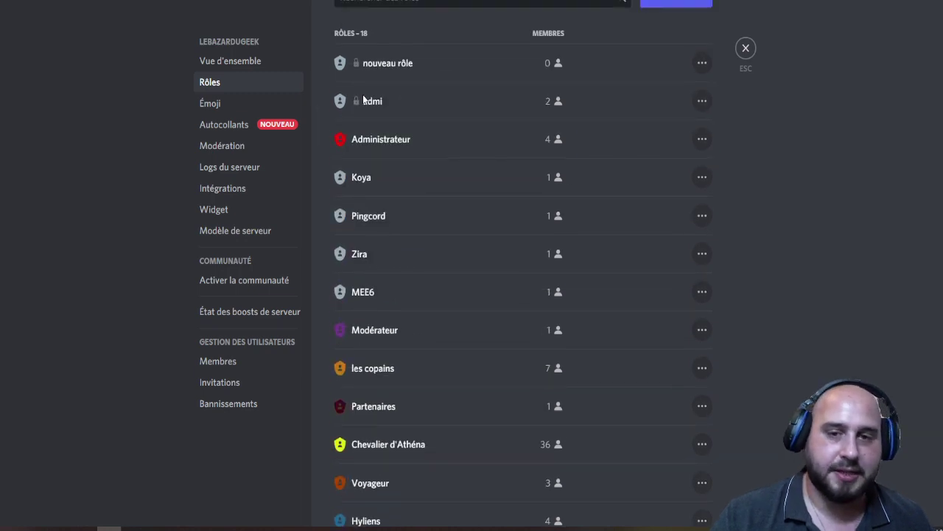
# - Close the LEBAZARDUGEEK server settings and switch back to the test Max server
pyautogui.click(745, 47)
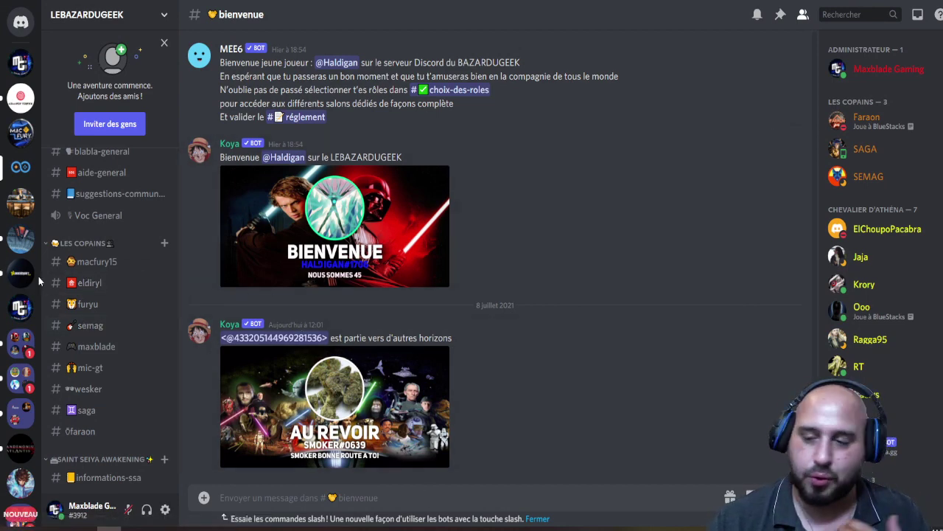
pyautogui.scroll(-2, 24, 218)
pyautogui.click(22, 231)
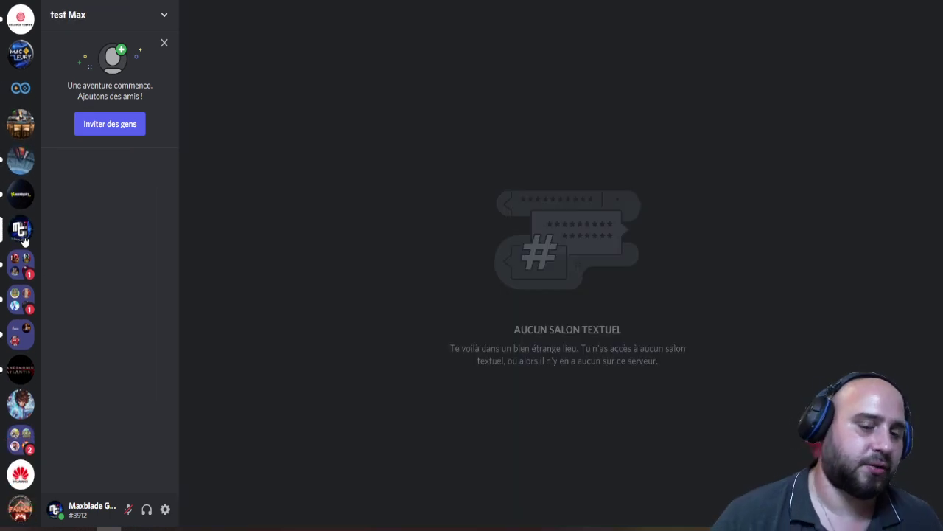